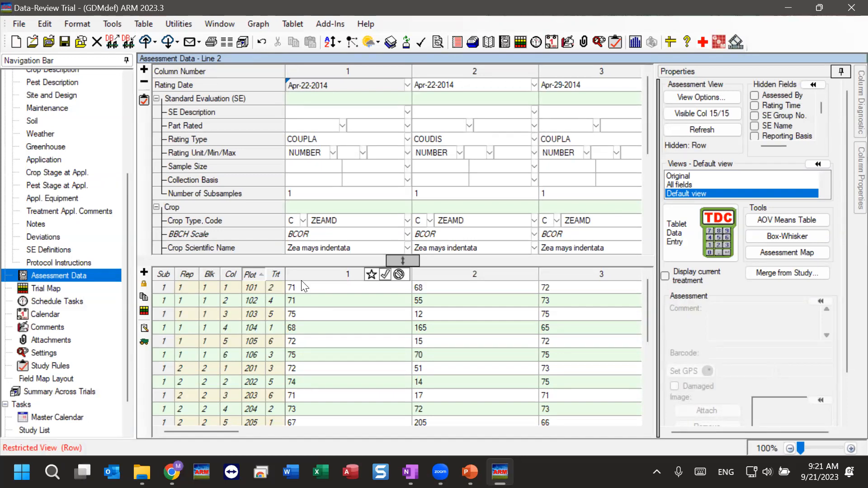
- Collapse the Navigation Bar and the Properties panel to give the assessment data more room
{"action": "left_click", "coordinate": [308, 303]}
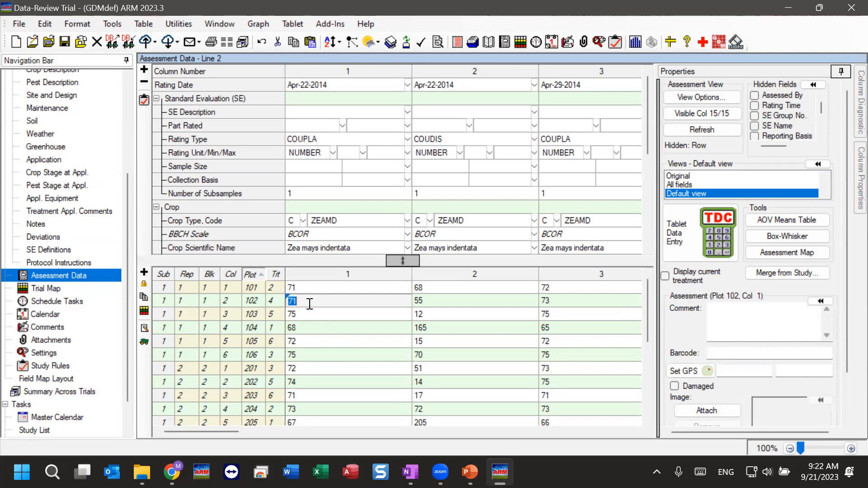
{"action": "left_click", "coordinate": [41, 65]}
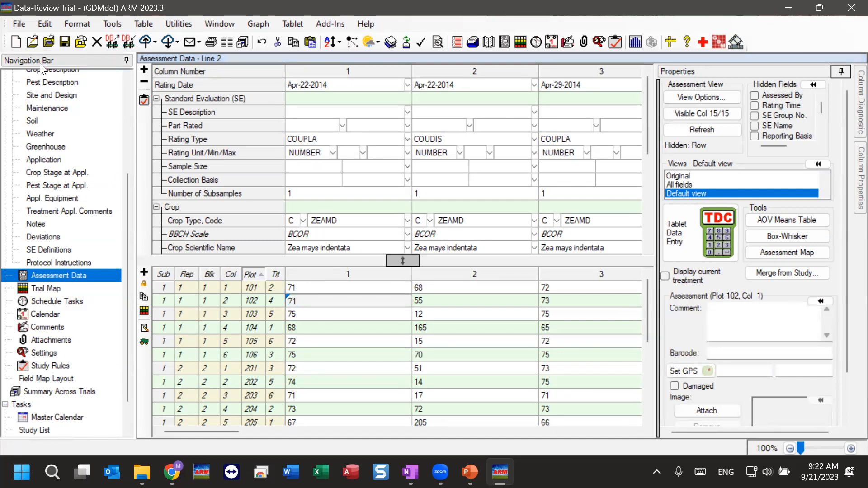
{"action": "left_click", "coordinate": [125, 60]}
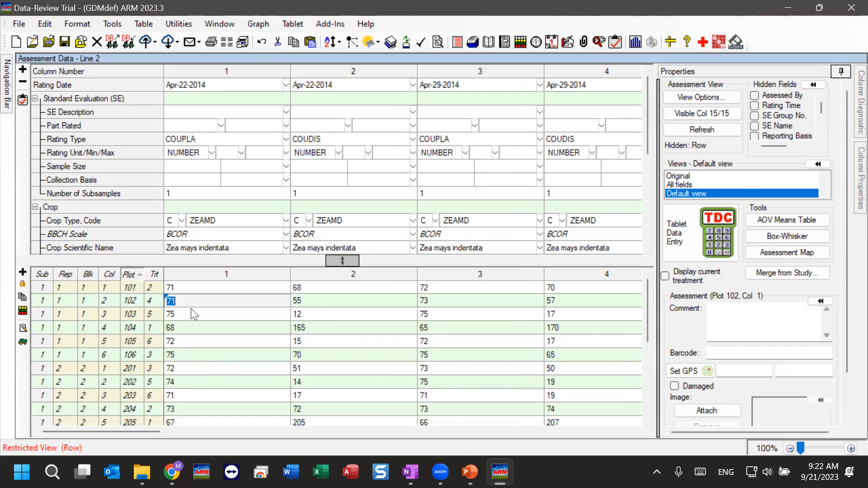
{"action": "left_click", "coordinate": [686, 74]}
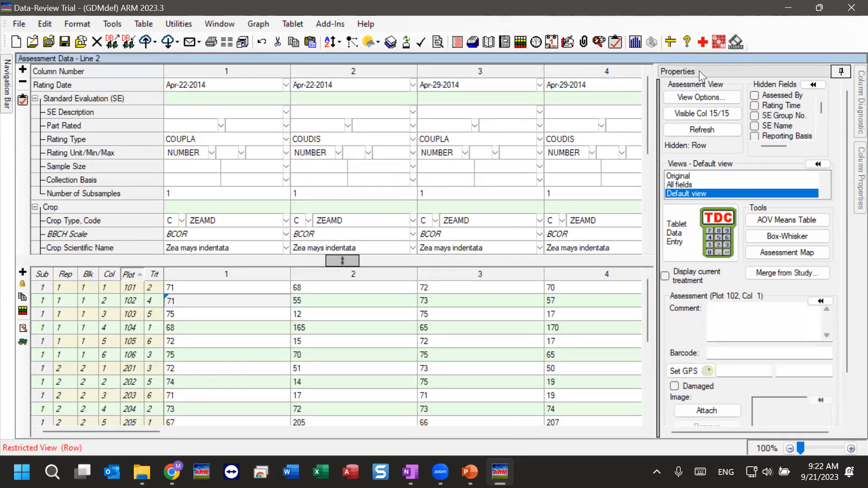
{"action": "left_click", "coordinate": [842, 71]}
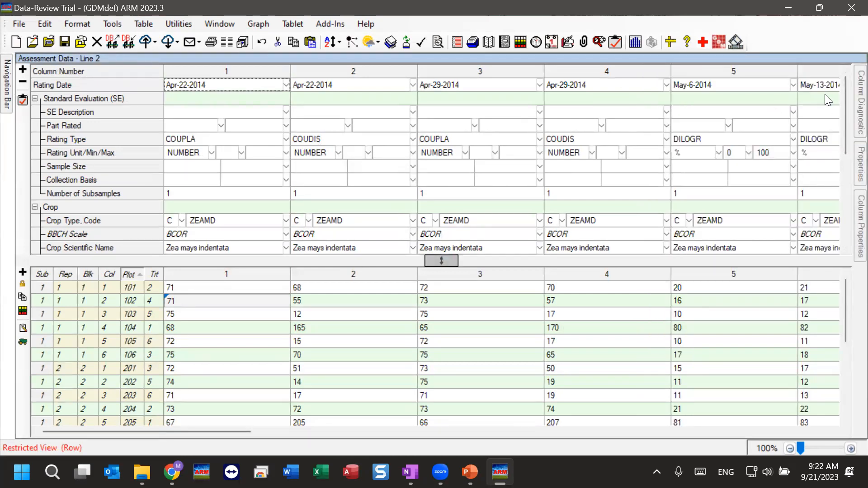
- Keep the Column Diagnostic panel open for column 1, widen it, and enlarge its statistics table
{"action": "mouse_move", "coordinate": [851, 114]}
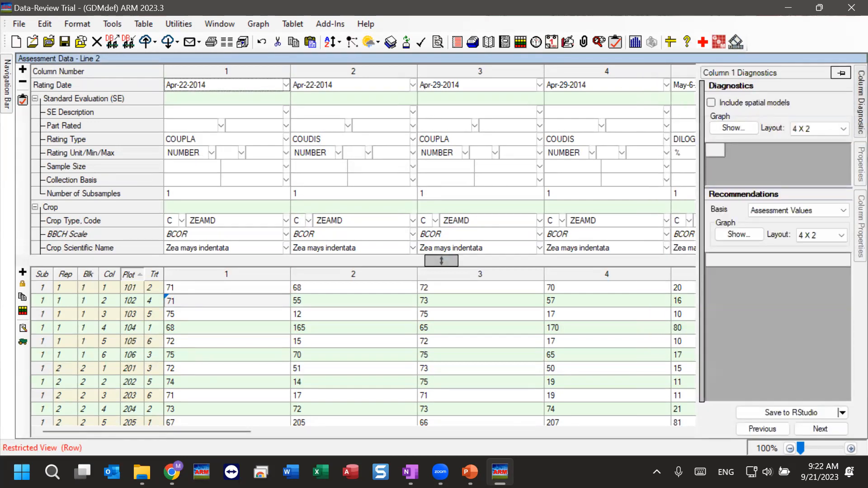
{"action": "left_click", "coordinate": [844, 74]}
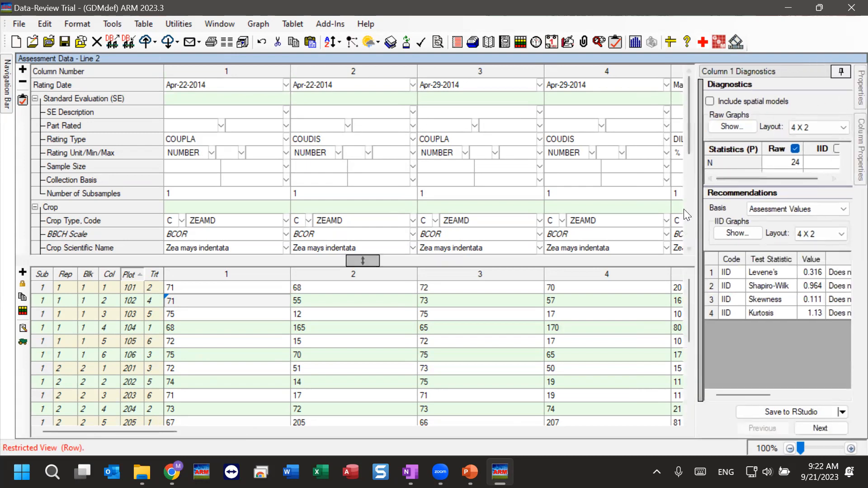
{"action": "left_click_drag", "start_coordinate": [696, 205], "coordinate": [507, 213]}
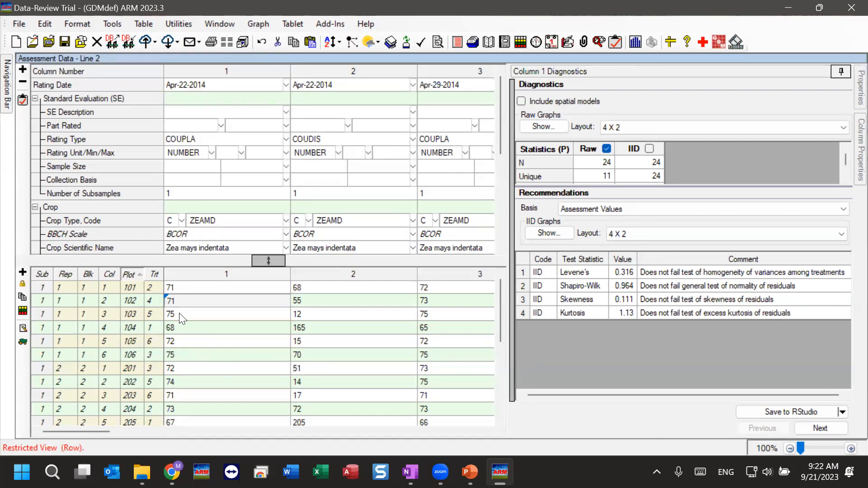
{"action": "left_click", "coordinate": [180, 288]}
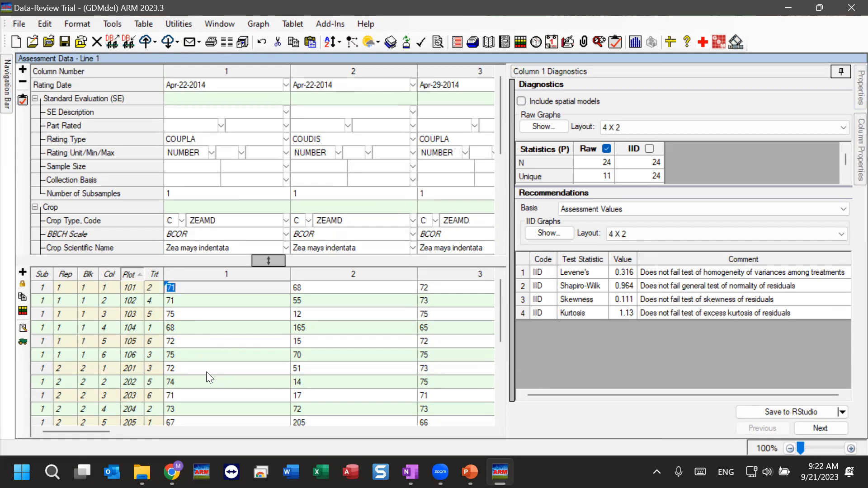
{"action": "left_click", "coordinate": [547, 72]}
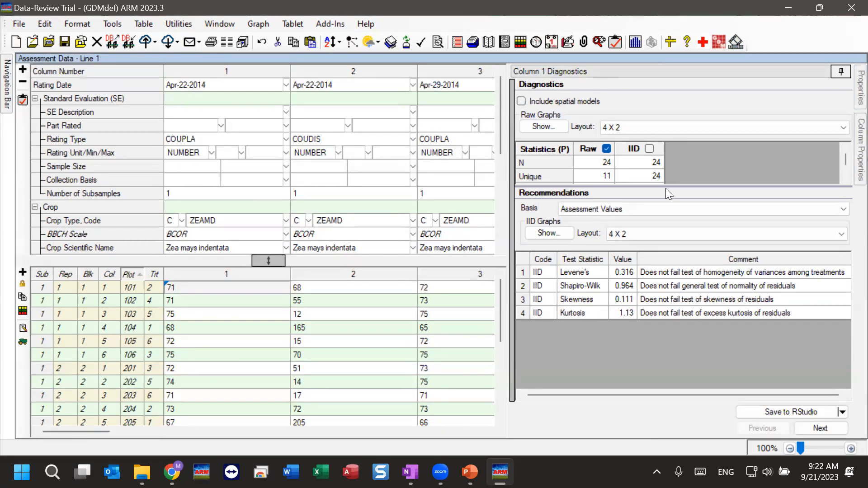
{"action": "left_click_drag", "start_coordinate": [658, 186], "coordinate": [658, 238]}
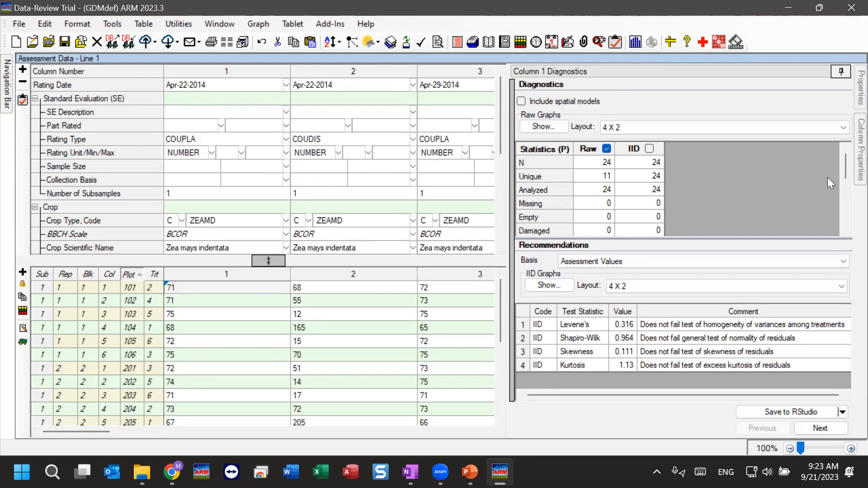
- Examine column 1's raw and IID statistics, from the observation counts through Levene's, Shapiro-Wilk, skewness and kurtosis
{"action": "scroll", "coordinate": [849, 169], "scroll_direction": "down", "scroll_amount": 1}
{"action": "scroll", "coordinate": [846, 171], "scroll_direction": "down", "scroll_amount": 1}
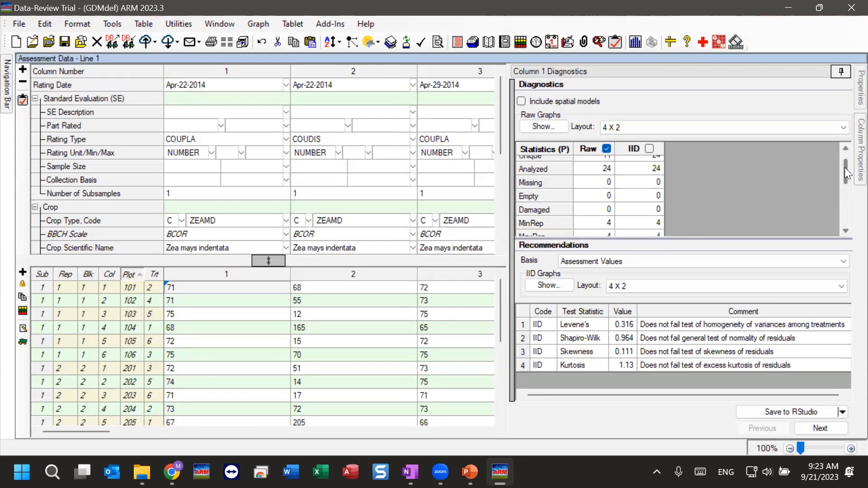
{"action": "scroll", "coordinate": [842, 165], "scroll_direction": "up", "scroll_amount": 2}
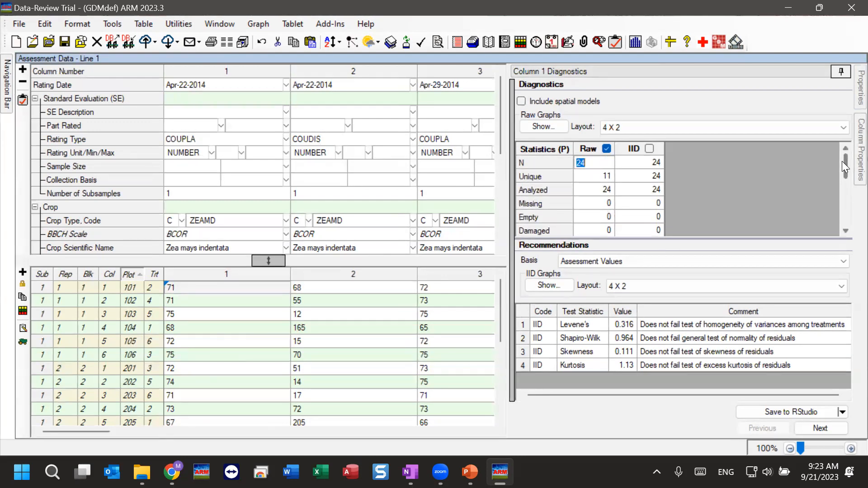
{"action": "left_click", "coordinate": [586, 163]}
{"action": "left_click", "coordinate": [595, 178]}
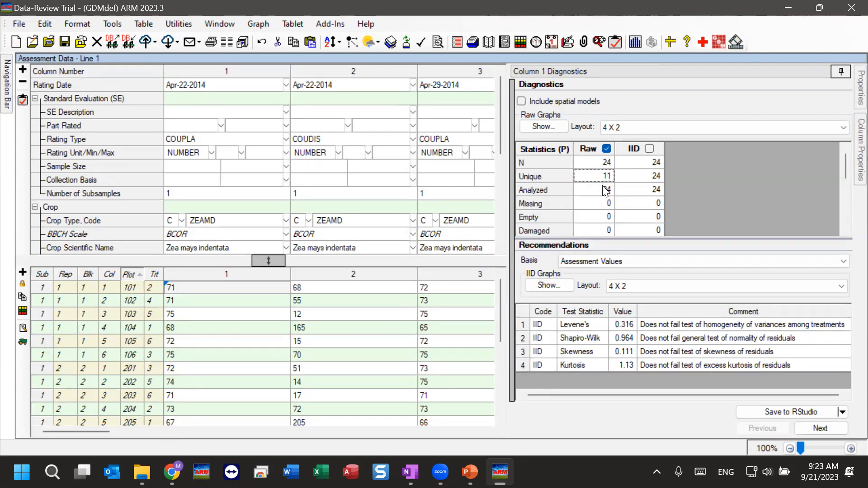
{"action": "left_click", "coordinate": [601, 194]}
{"action": "left_click_drag", "start_coordinate": [845, 164], "coordinate": [841, 188]}
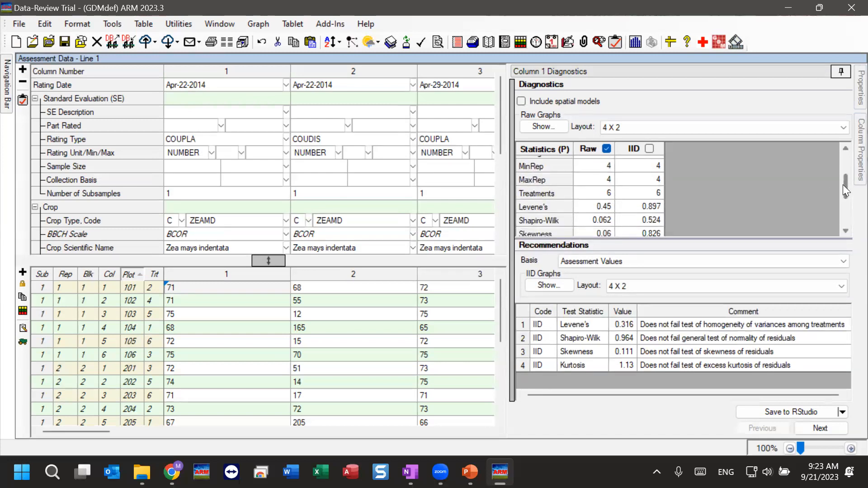
{"action": "left_click_drag", "start_coordinate": [845, 184], "coordinate": [844, 192]}
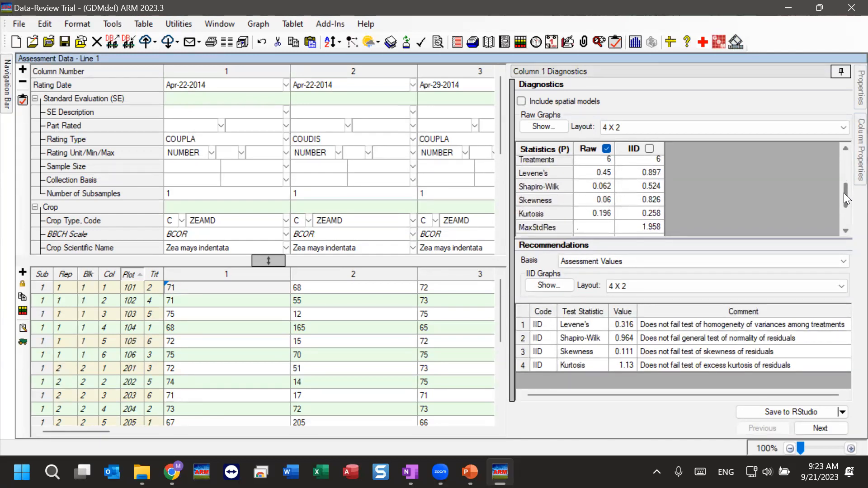
{"action": "left_click", "coordinate": [846, 231]}
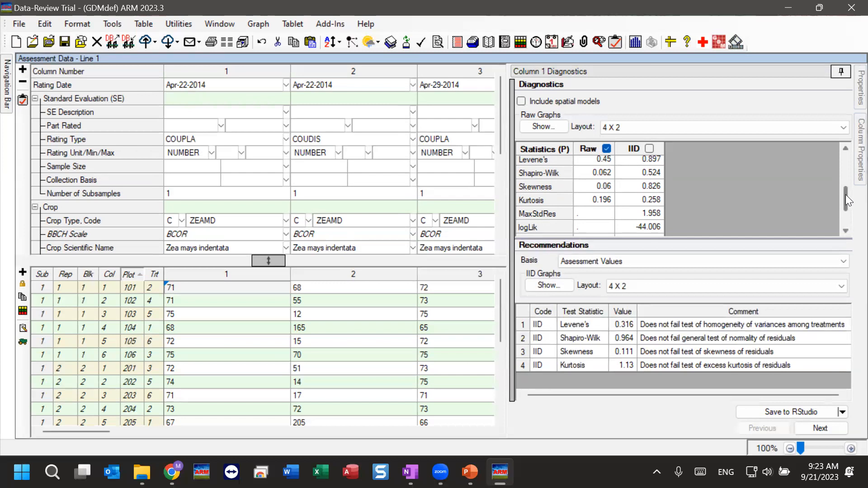
{"action": "left_click_drag", "start_coordinate": [846, 195], "coordinate": [846, 194]}
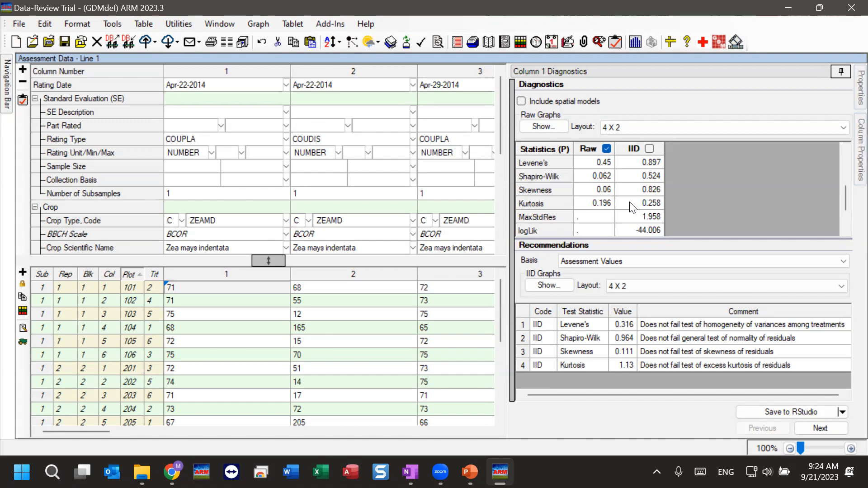
{"action": "scroll", "coordinate": [632, 208], "scroll_direction": "up", "scroll_amount": 2}
{"action": "left_click", "coordinate": [846, 230]}
{"action": "left_click", "coordinate": [846, 231]}
{"action": "left_click", "coordinate": [846, 231]}
{"action": "left_click", "coordinate": [846, 230]}
{"action": "left_click", "coordinate": [846, 230]}
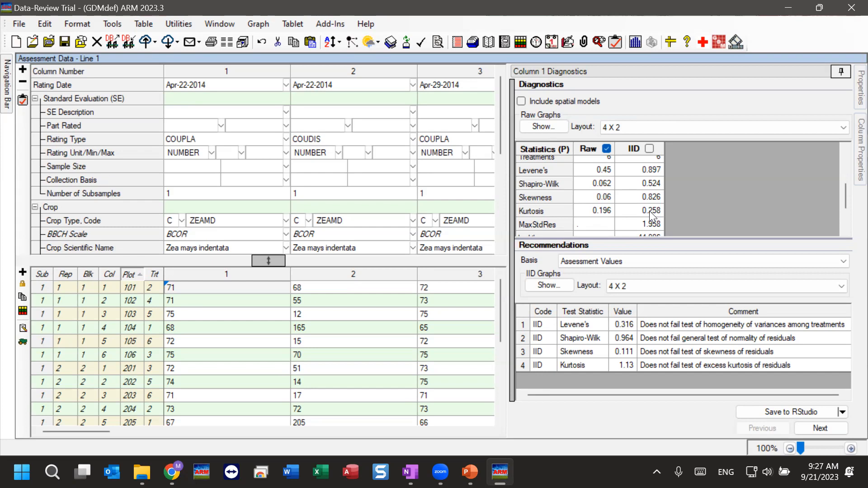
- Apply the IID option to column 1 as its ARM action code and check its description in the action codes list
{"action": "left_click", "coordinate": [649, 149]}
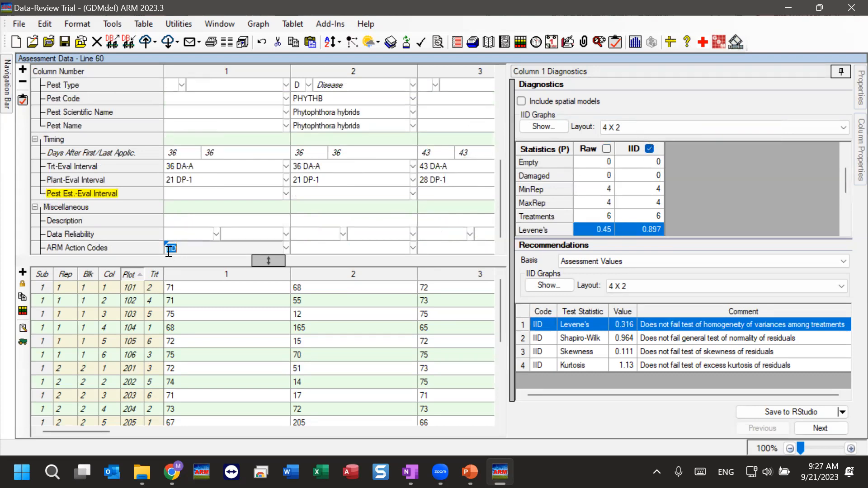
{"action": "left_click", "coordinate": [191, 246]}
{"action": "left_click", "coordinate": [286, 247]}
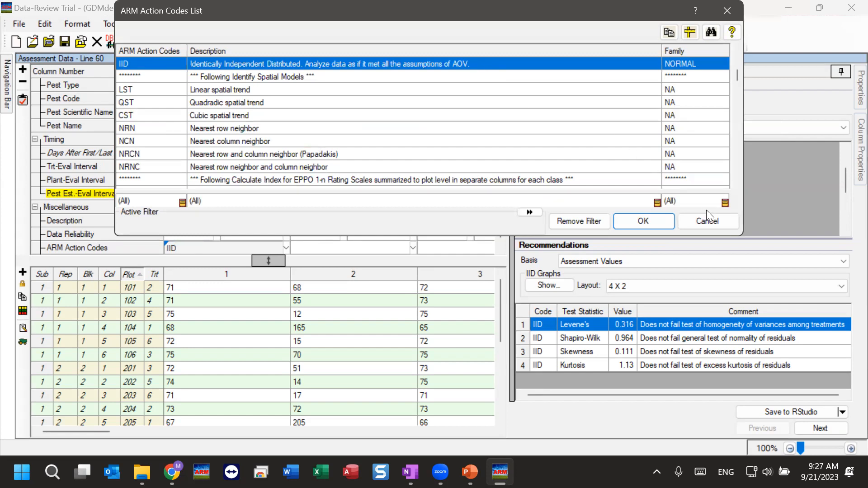
{"action": "left_click", "coordinate": [721, 220]}
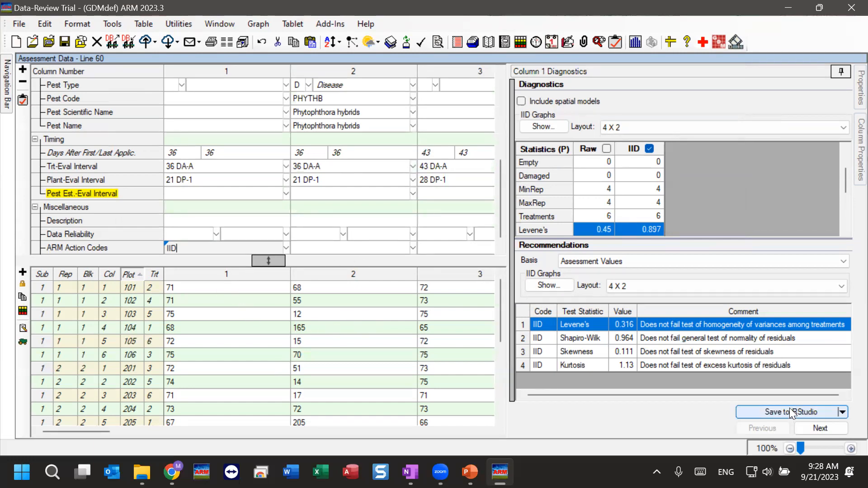
- Examine column 2's diagnostics, comparing the Levene's, Shapiro-Wilk, skewness and kurtosis results for raw, IID, AL, AS and AR
{"action": "left_click", "coordinate": [820, 428]}
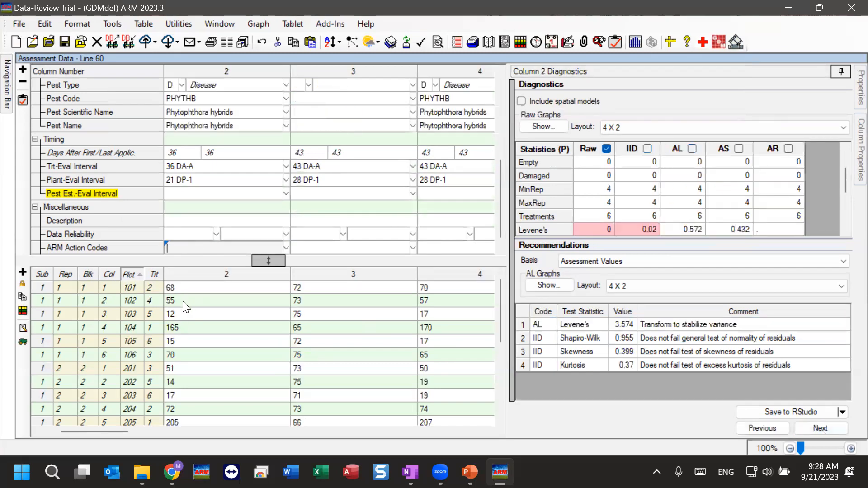
{"action": "left_click", "coordinate": [194, 291]}
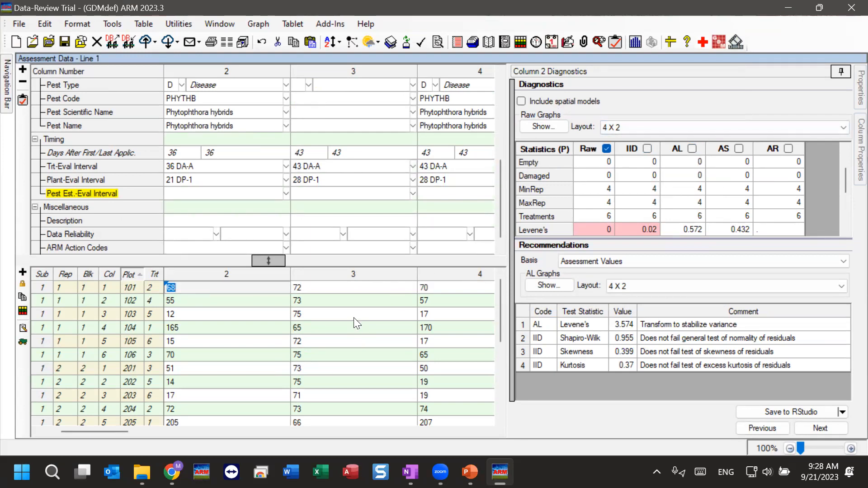
{"action": "left_click", "coordinate": [353, 316]}
{"action": "left_click", "coordinate": [195, 310]}
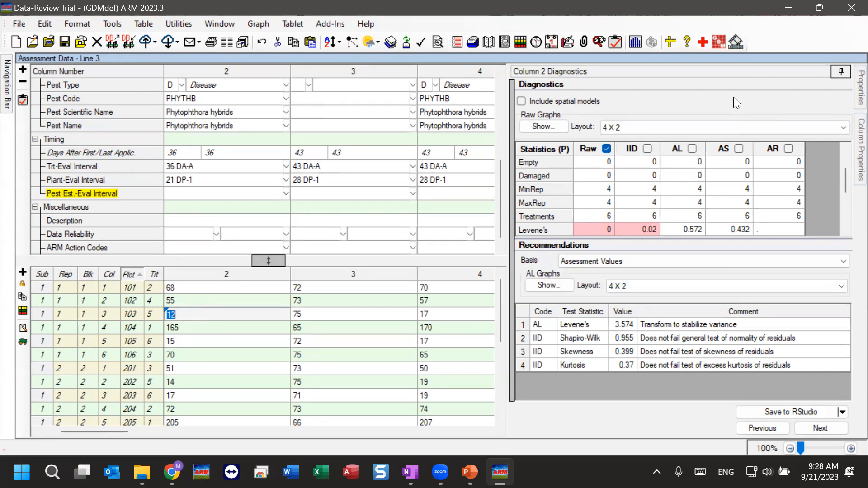
{"action": "scroll", "coordinate": [845, 192], "scroll_direction": "up", "scroll_amount": 1}
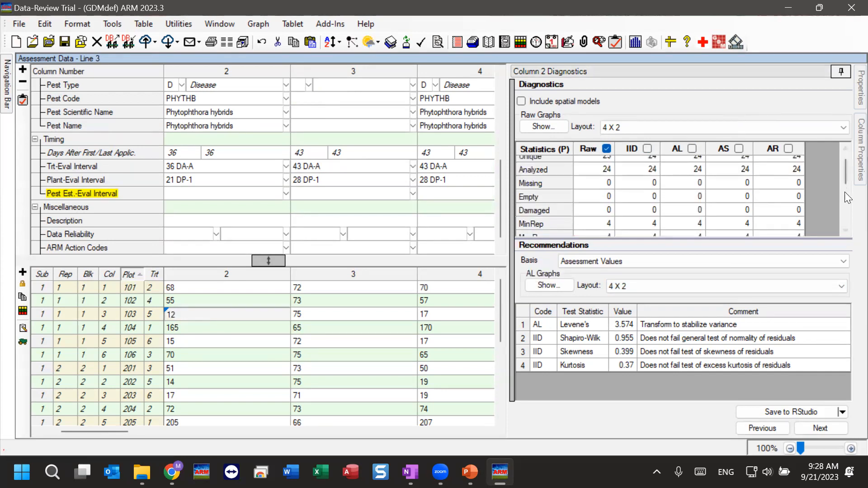
{"action": "left_click", "coordinate": [847, 231]}
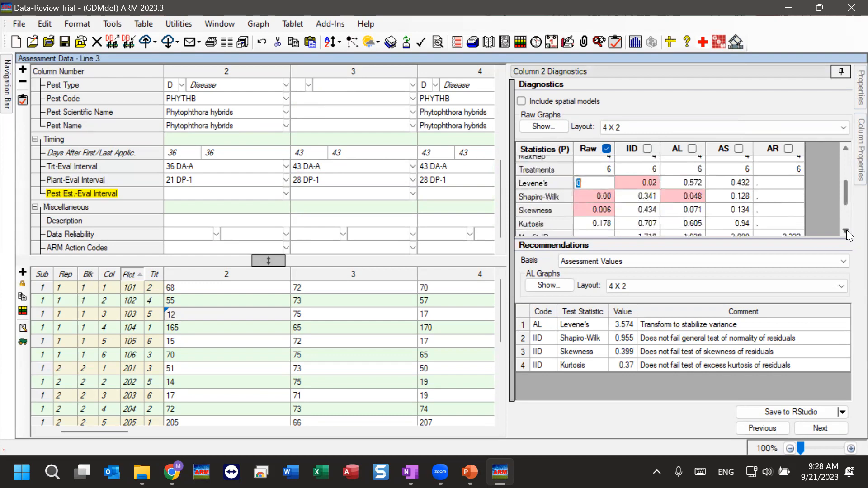
{"action": "left_click", "coordinate": [847, 230]}
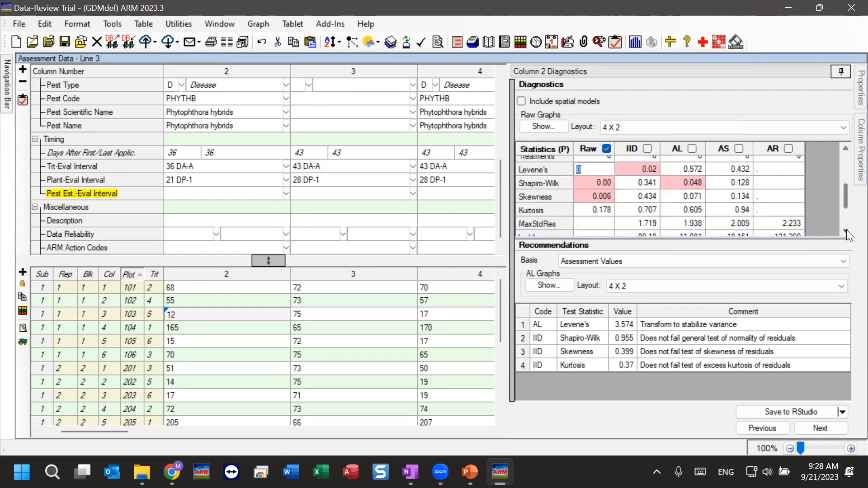
{"action": "left_click", "coordinate": [594, 224]}
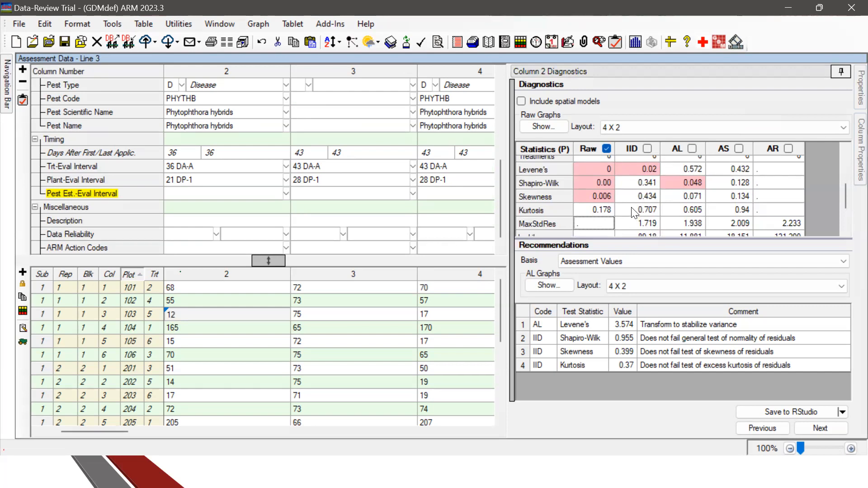
- Clear the ARM action code from column 1 and reapply IID through that column's diagnostics
{"action": "left_click_drag", "start_coordinate": [95, 432], "coordinate": [76, 432]}
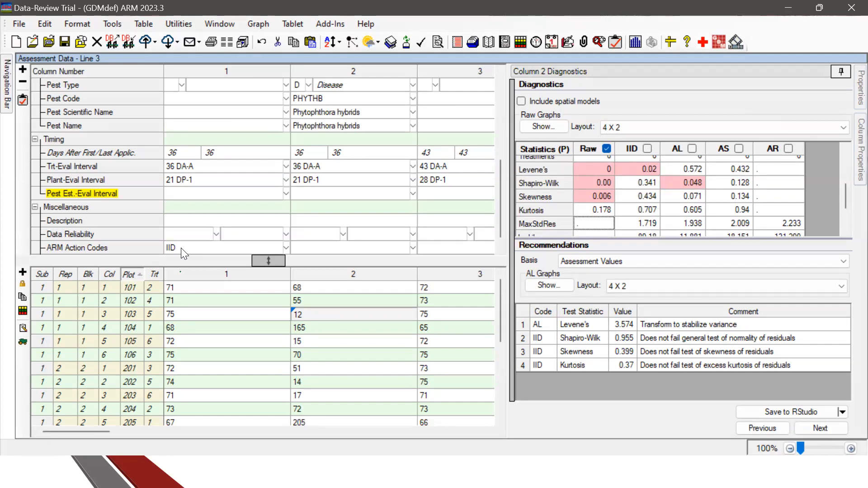
{"action": "left_click", "coordinate": [180, 248]}
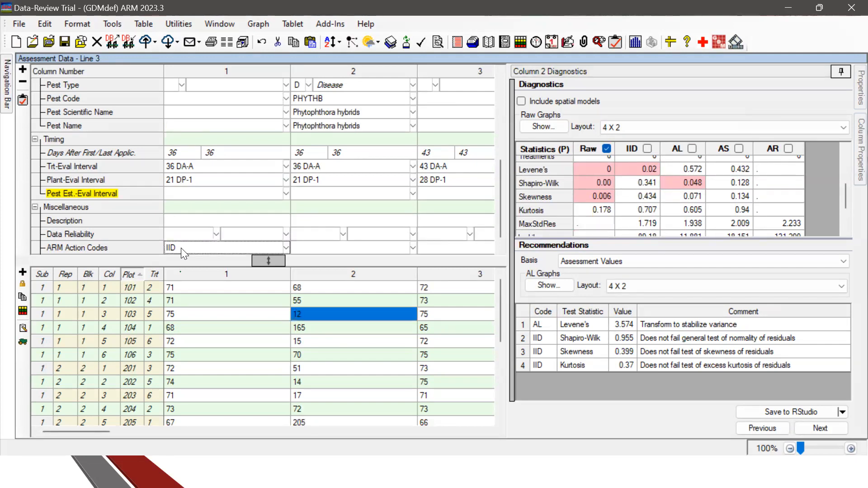
{"action": "key", "text": "Delete"}
{"action": "left_click", "coordinate": [182, 314]}
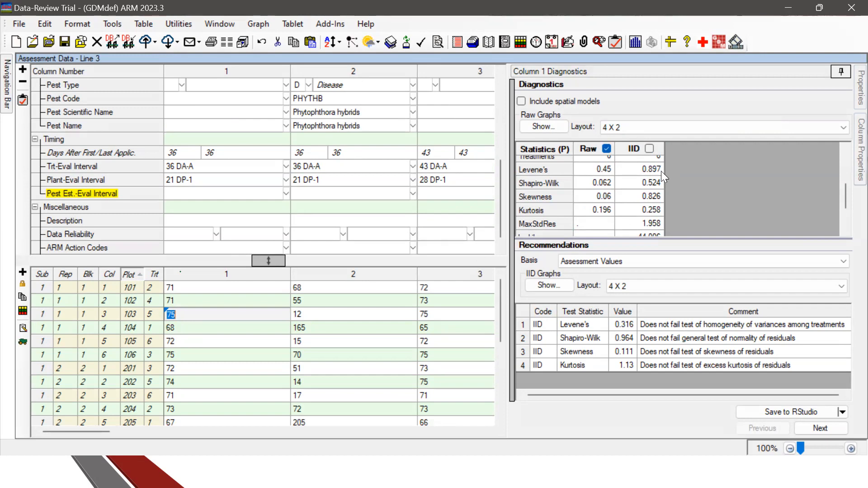
{"action": "left_click", "coordinate": [650, 148]}
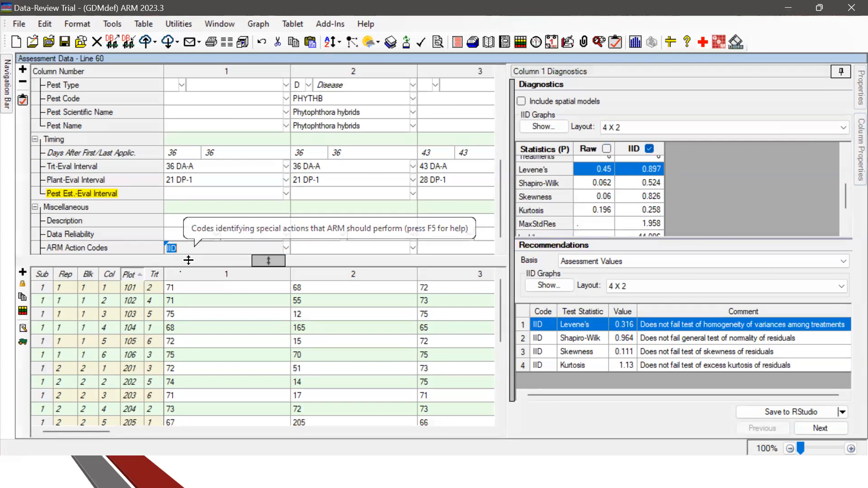
- Return to column 2's diagnostics and bring column 2 to the front of the assessment data
{"action": "left_click", "coordinate": [351, 290]}
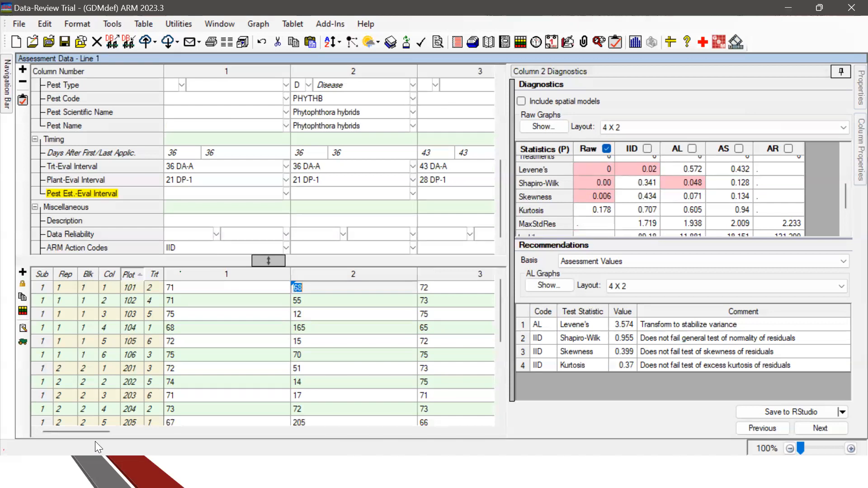
{"action": "left_click_drag", "start_coordinate": [94, 431], "coordinate": [110, 434]}
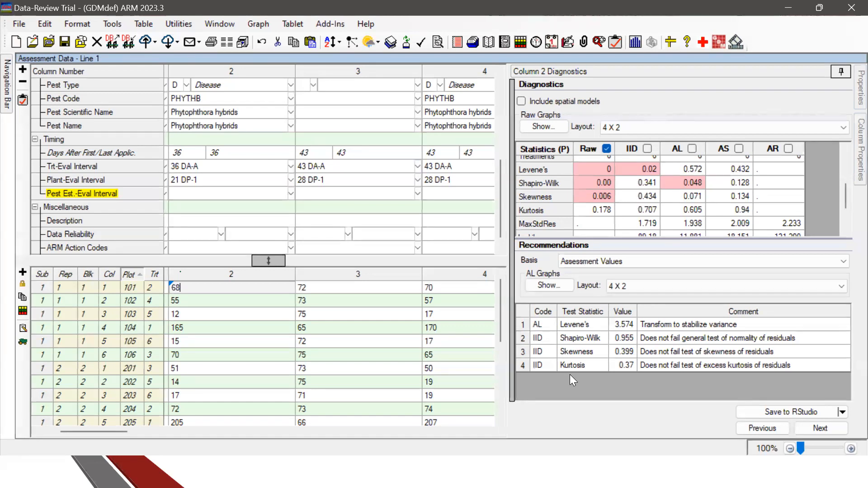
- Set the AOV Means Table report's mean comparison test to Student-Newman-Keuls and compare its significance levels with those offered for Duncan's New MRT
{"action": "left_click", "coordinate": [209, 44]}
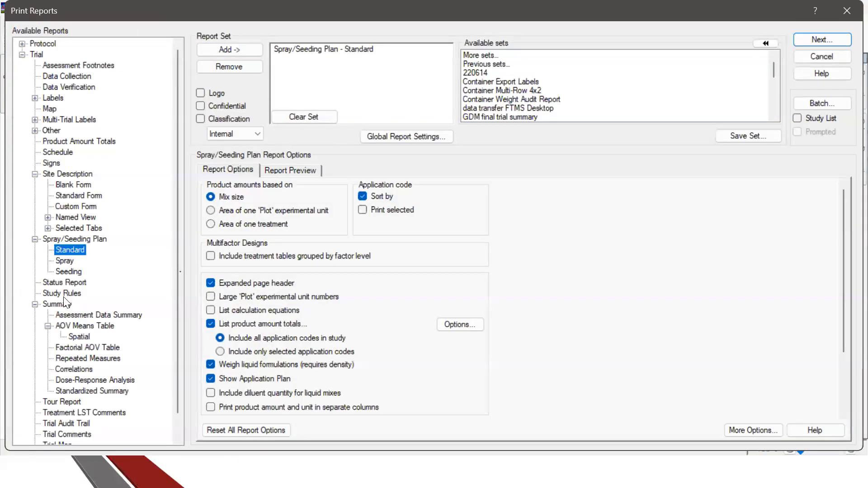
{"action": "left_click", "coordinate": [85, 326]}
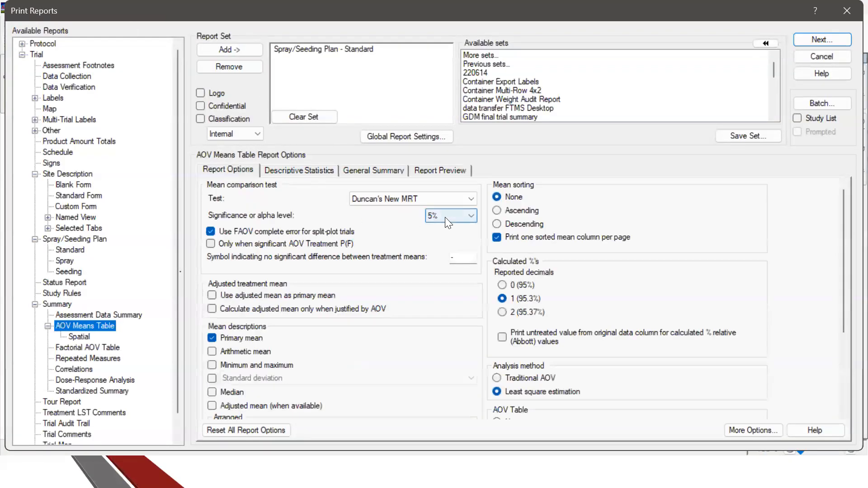
{"action": "left_click", "coordinate": [460, 217]}
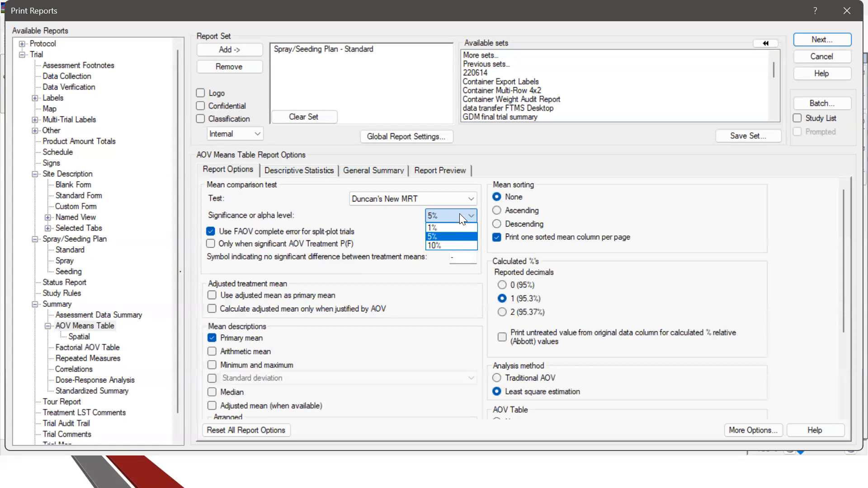
{"action": "left_click", "coordinate": [459, 213]}
{"action": "left_click", "coordinate": [418, 199]}
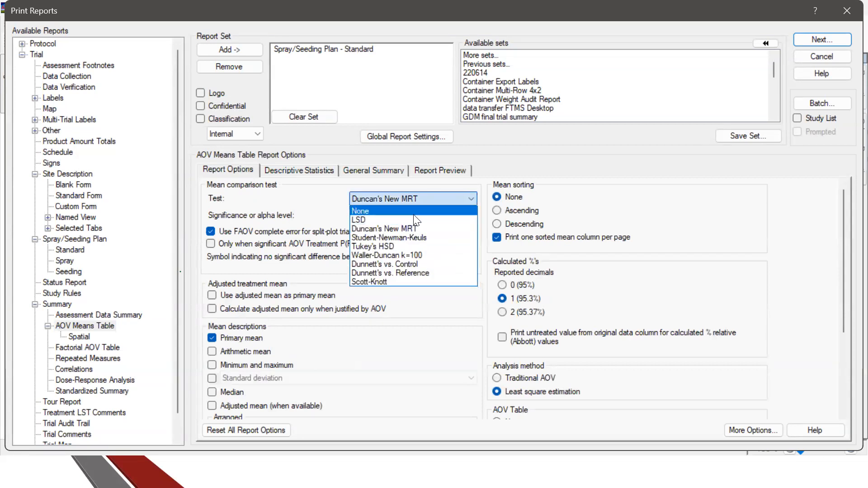
{"action": "left_click", "coordinate": [414, 237]}
{"action": "left_click", "coordinate": [466, 217]}
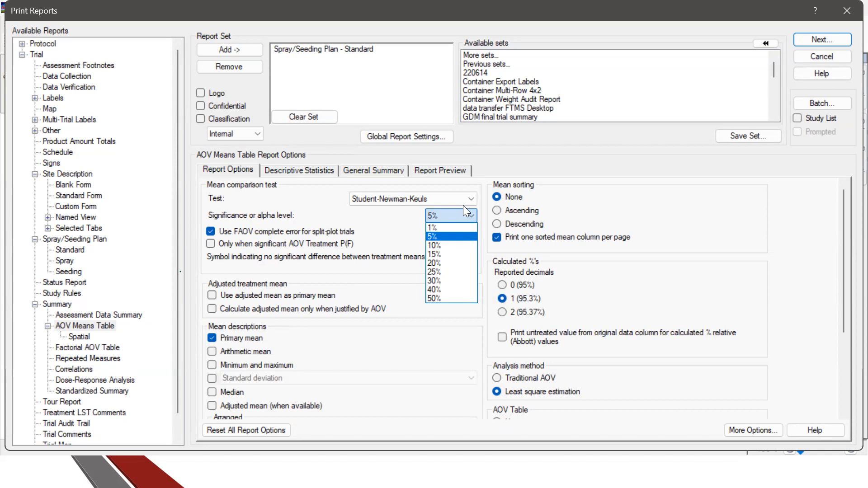
{"action": "left_click", "coordinate": [472, 213]}
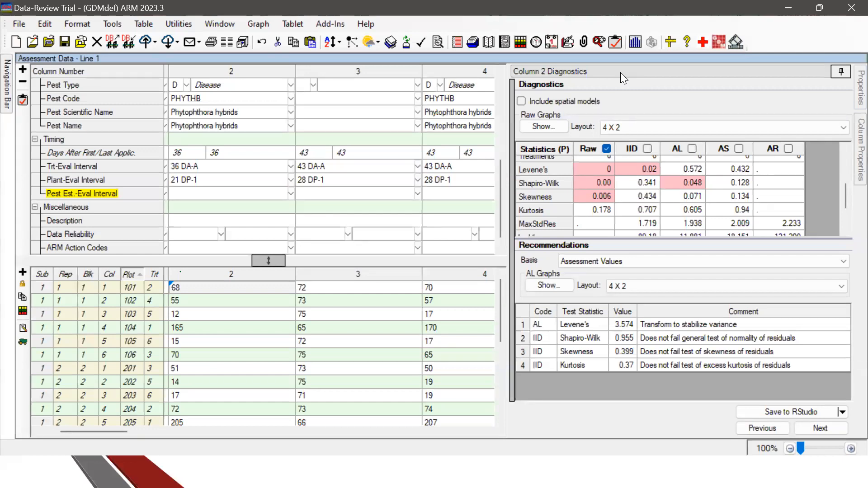
- Clear the report set, add the AOV Means Table report, and review its significance level choices before closing the report setup
{"action": "left_click", "coordinate": [212, 43]}
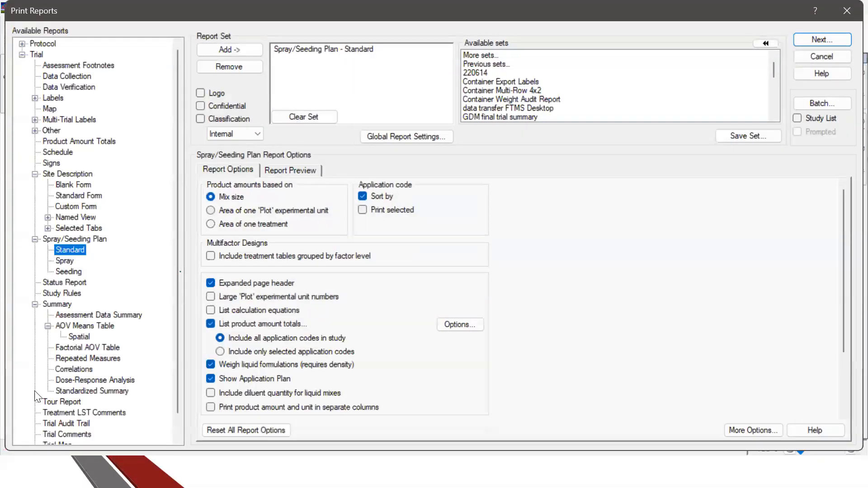
{"action": "left_click", "coordinate": [304, 117]}
{"action": "double_click", "coordinate": [79, 326]}
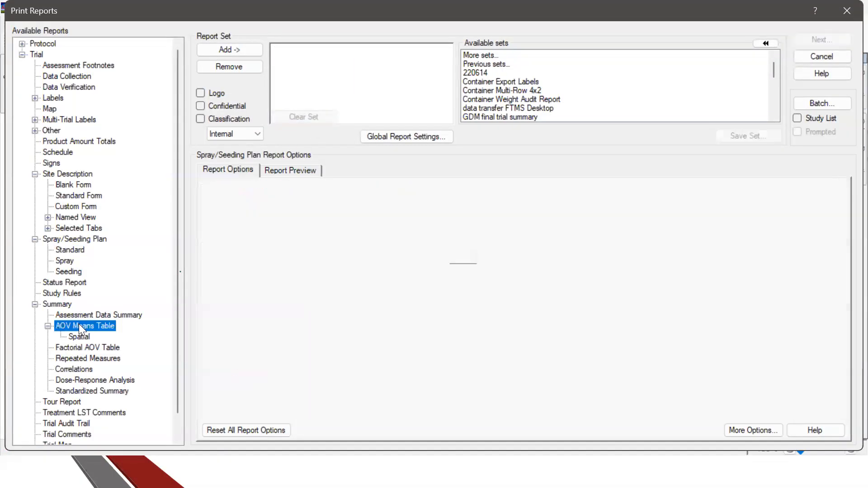
{"action": "left_click", "coordinate": [468, 216]}
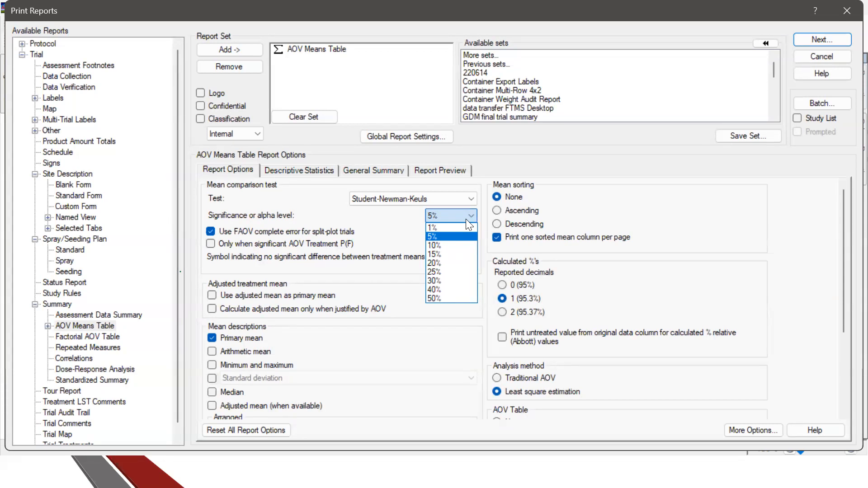
{"action": "left_click", "coordinate": [466, 219]}
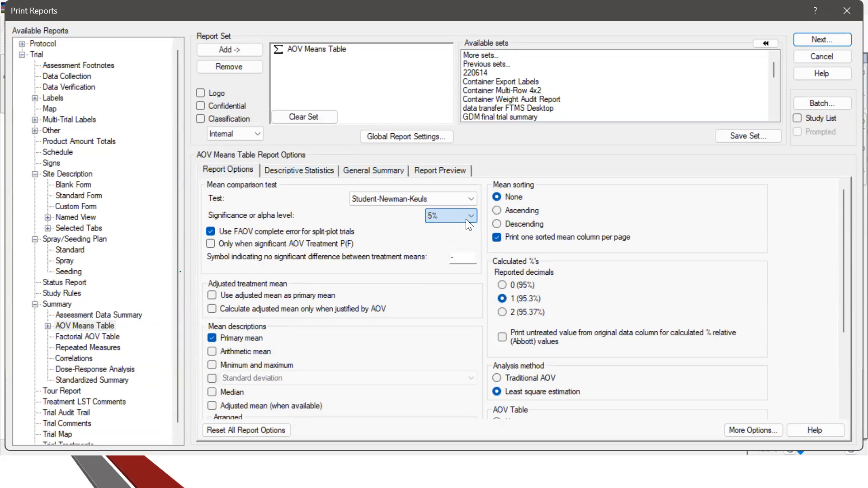
{"action": "left_click", "coordinate": [842, 12]}
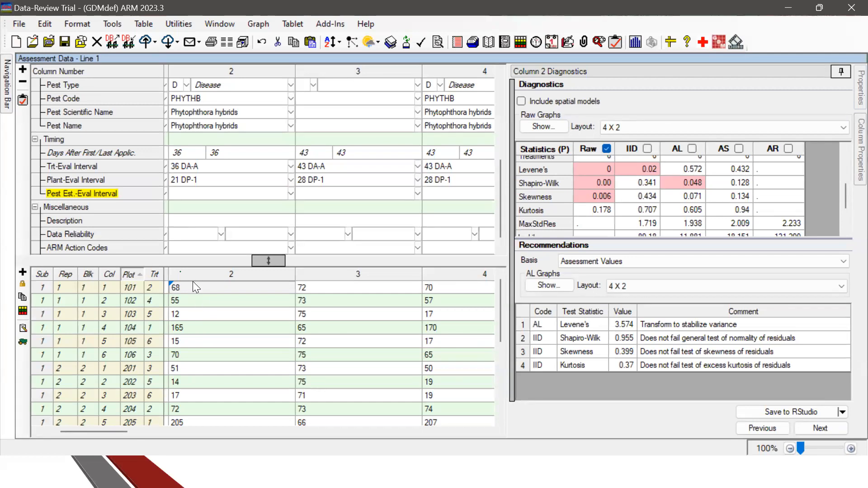
- Base column 2's recommendations on Rating Type : COUDIS and select the Levene's recommendation
{"action": "mouse_move", "coordinate": [194, 278]}
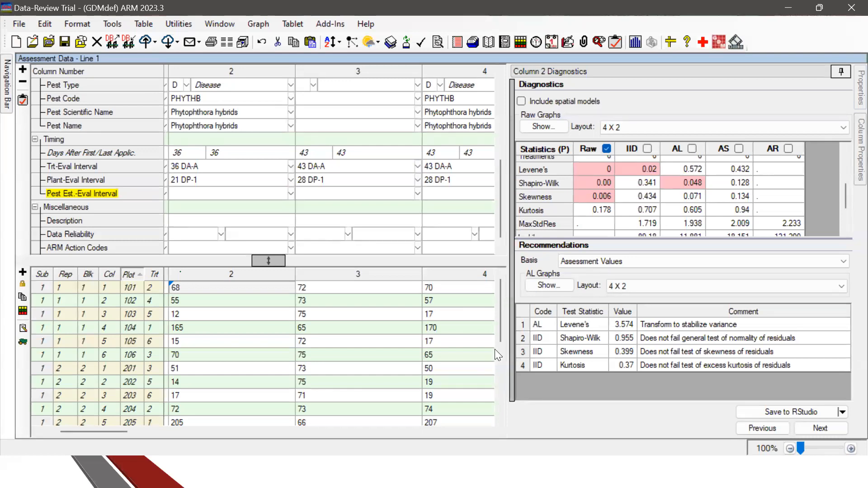
{"action": "left_click", "coordinate": [626, 262]}
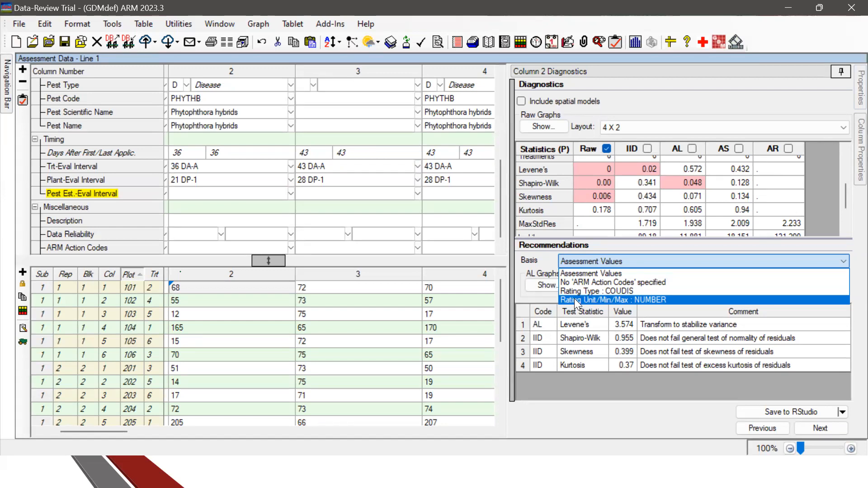
{"action": "left_click", "coordinate": [607, 291]}
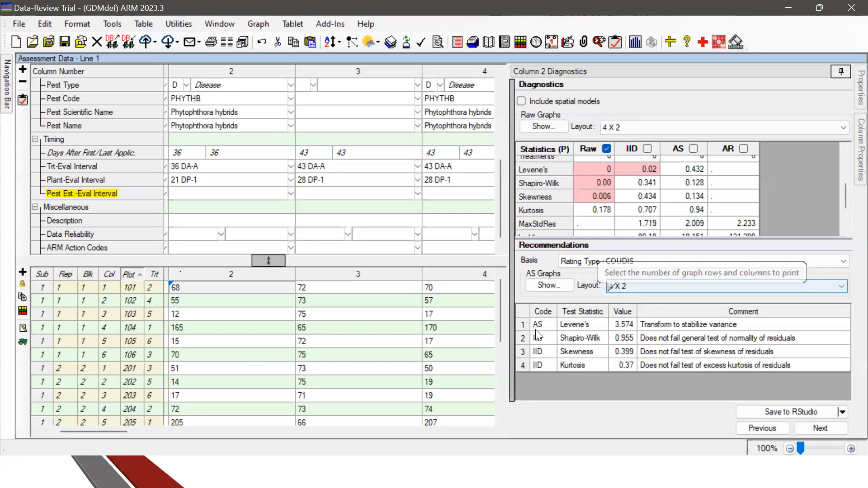
{"action": "left_click", "coordinate": [564, 330]}
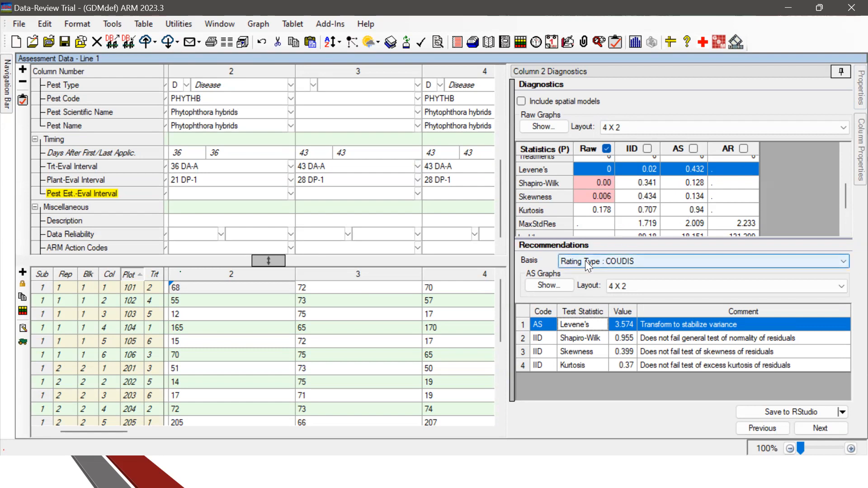
{"action": "left_click", "coordinate": [597, 262]}
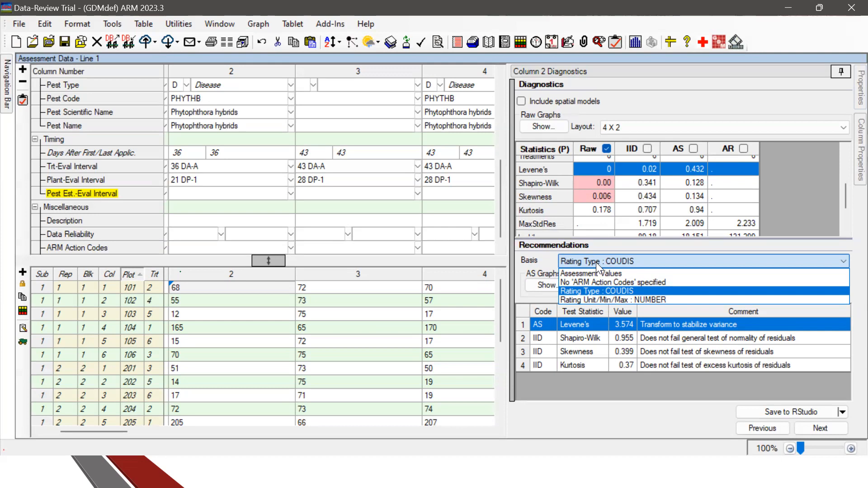
{"action": "left_click", "coordinate": [596, 262]}
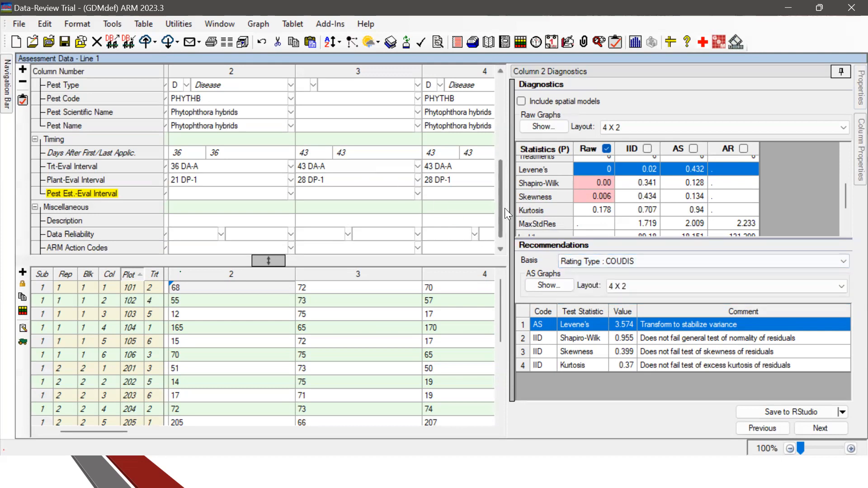
- Examine the Family assignments in column 2's Rating Type list, from COUDIS through the phytotoxicity types, and close the list without changing the type
{"action": "left_click_drag", "start_coordinate": [502, 210], "coordinate": [511, 120]}
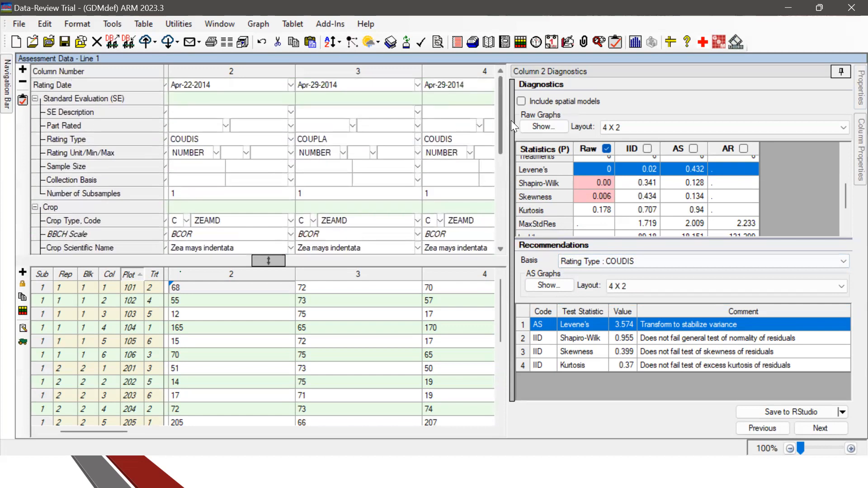
{"action": "left_click", "coordinate": [193, 139]}
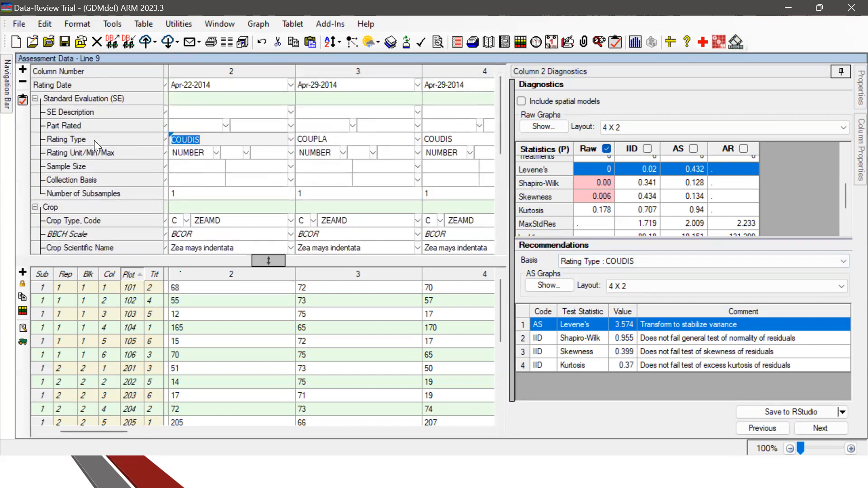
{"action": "left_click", "coordinate": [291, 139]}
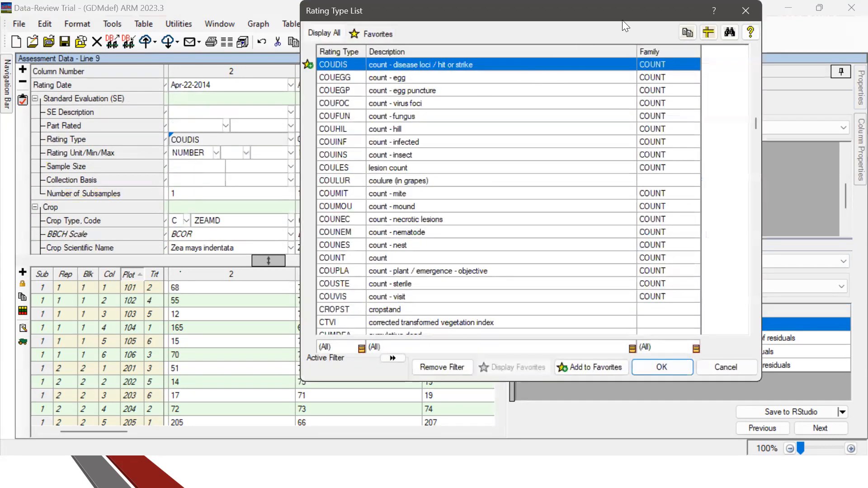
{"action": "left_click_drag", "start_coordinate": [622, 20], "coordinate": [475, 52]}
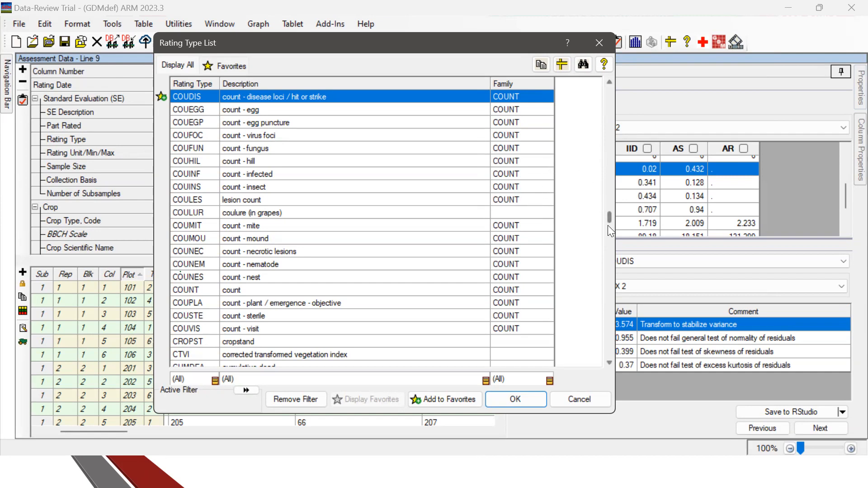
{"action": "left_click_drag", "start_coordinate": [609, 222], "coordinate": [608, 238]}
{"action": "scroll", "coordinate": [535, 227], "scroll_direction": "down", "scroll_amount": 15}
{"action": "scroll", "coordinate": [535, 208], "scroll_direction": "up", "scroll_amount": 1}
{"action": "scroll", "coordinate": [534, 207], "scroll_direction": "up", "scroll_amount": 1}
{"action": "left_click", "coordinate": [507, 151]}
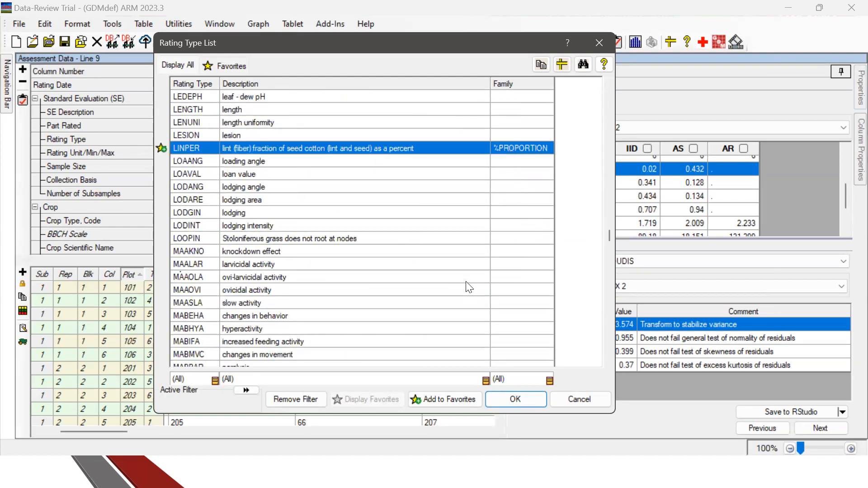
{"action": "scroll", "coordinate": [469, 288], "scroll_direction": "down", "scroll_amount": 20}
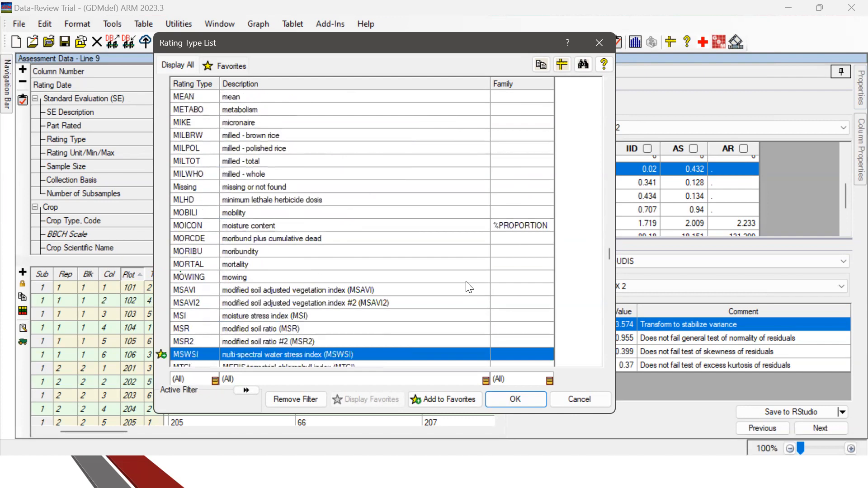
{"action": "scroll", "coordinate": [412, 279], "scroll_direction": "down", "scroll_amount": 8}
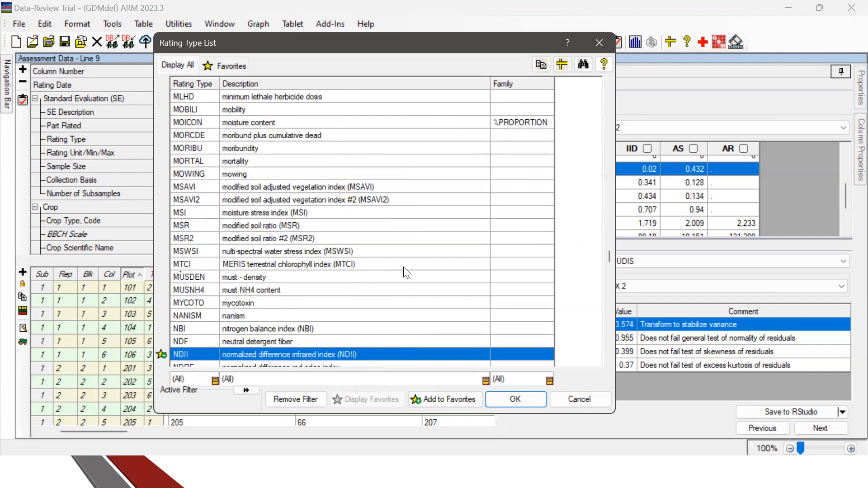
{"action": "scroll", "coordinate": [407, 273], "scroll_direction": "down", "scroll_amount": 20}
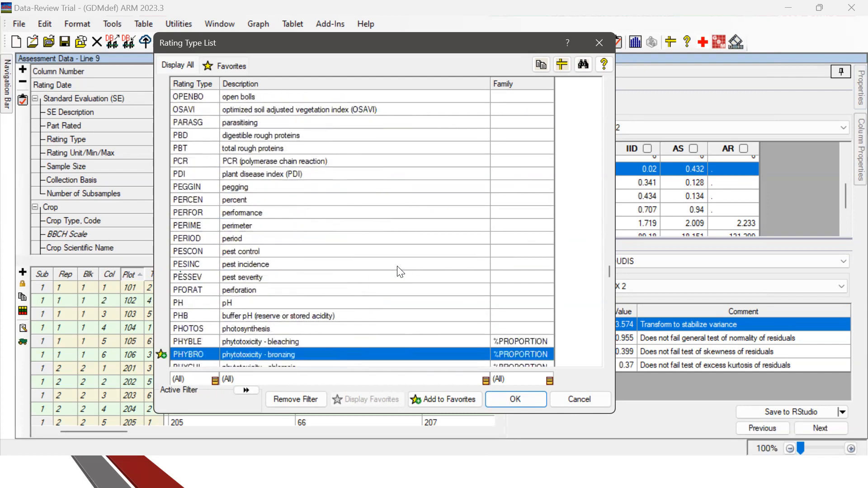
{"action": "scroll", "coordinate": [401, 272], "scroll_direction": "down", "scroll_amount": 9}
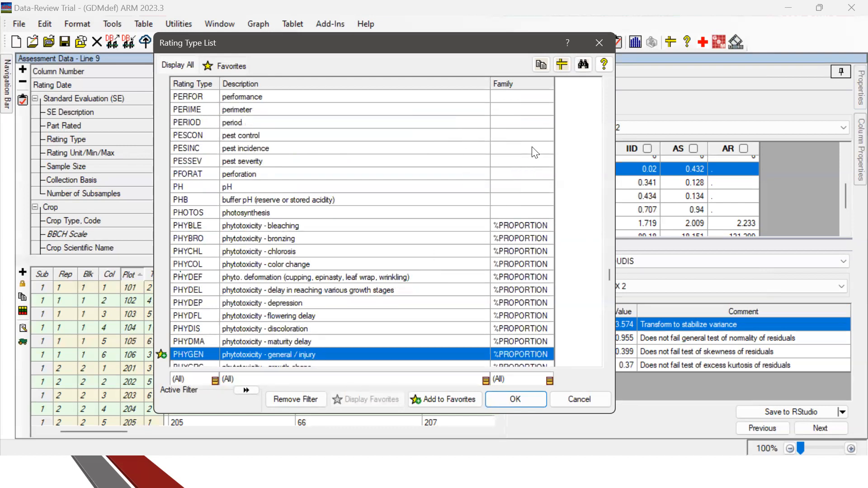
{"action": "left_click", "coordinate": [533, 132]}
{"action": "left_click", "coordinate": [528, 120]}
{"action": "scroll", "coordinate": [528, 136], "scroll_direction": "up", "scroll_amount": 8}
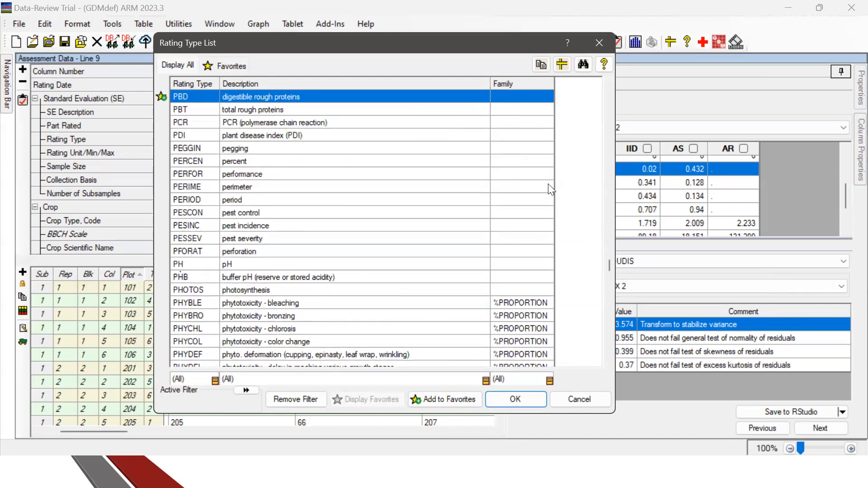
{"action": "left_click", "coordinate": [599, 42]}
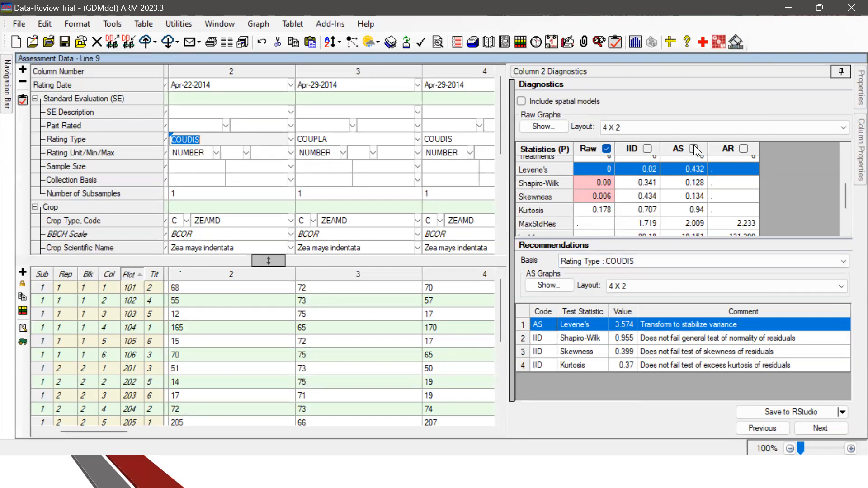
- Apply the recommended AS code from the Levene's row to column 2 and look over the column's action code and assessment values
{"action": "double_click", "coordinate": [546, 324]}
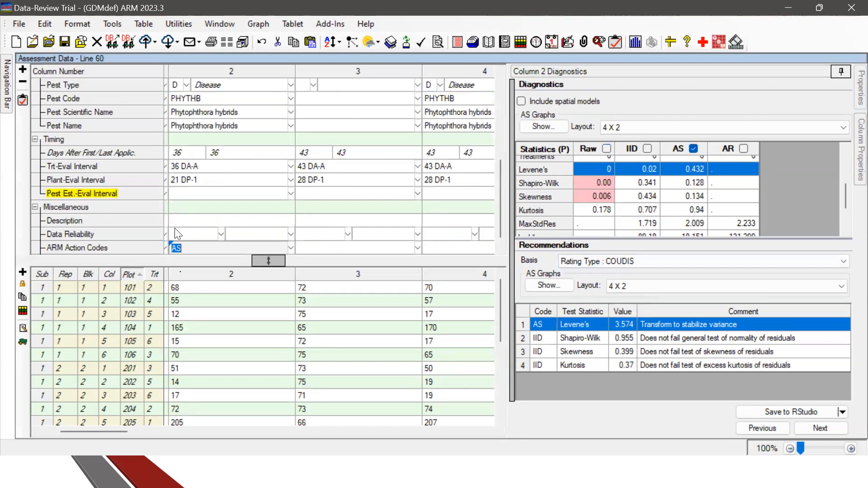
{"action": "left_click", "coordinate": [189, 246]}
{"action": "left_click", "coordinate": [229, 314]}
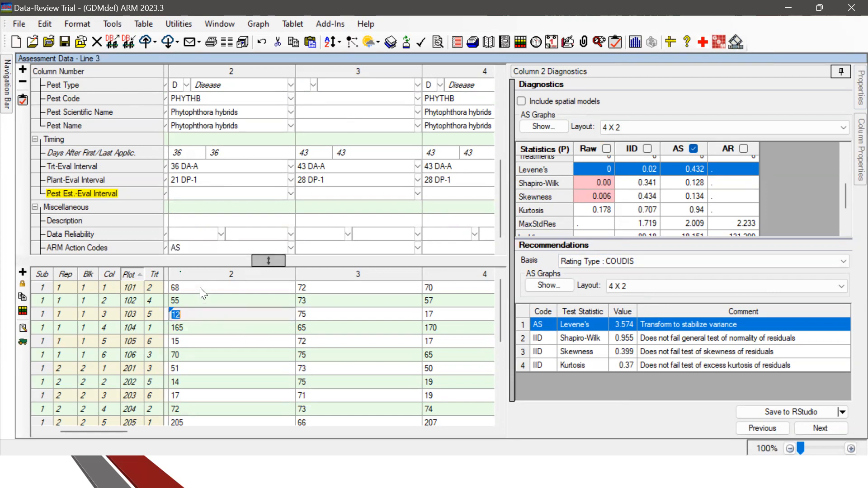
{"action": "left_click_drag", "start_coordinate": [199, 290], "coordinate": [225, 405]}
{"action": "left_click", "coordinate": [228, 357]}
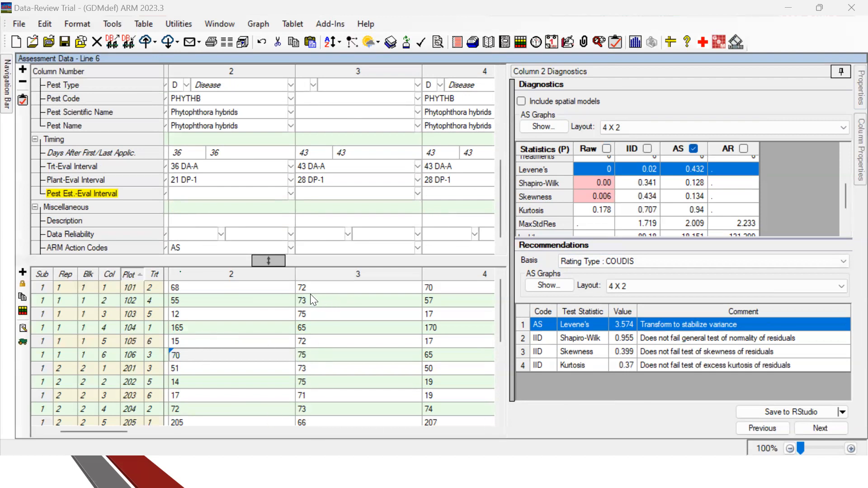
- Bring up column 3's diagnostics and apply the IID code from its Levene's recommendation
{"action": "left_click", "coordinate": [343, 202]}
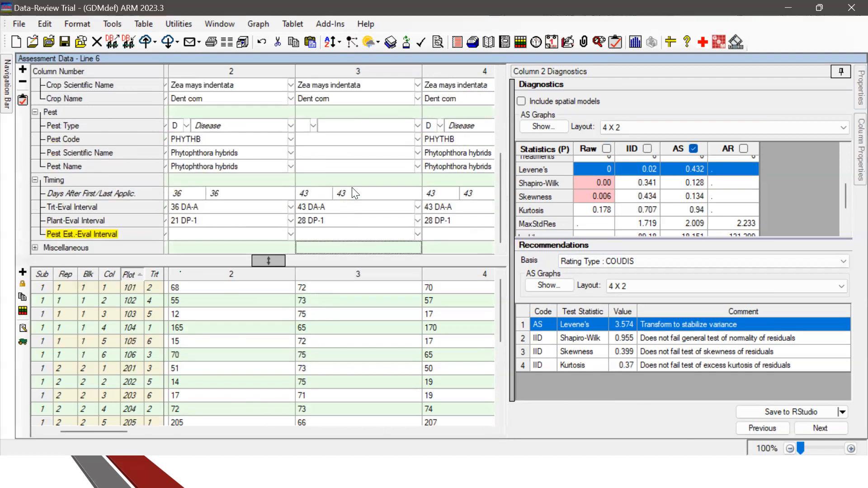
{"action": "left_click", "coordinate": [322, 301]}
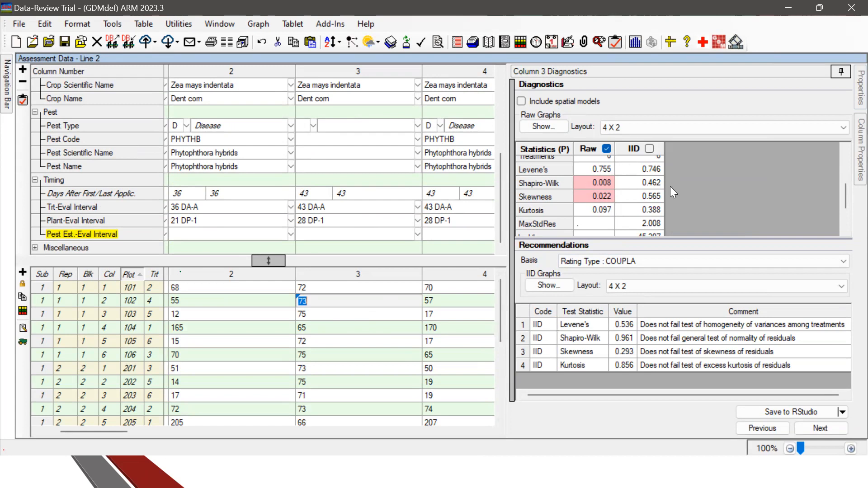
{"action": "left_click", "coordinate": [540, 329]}
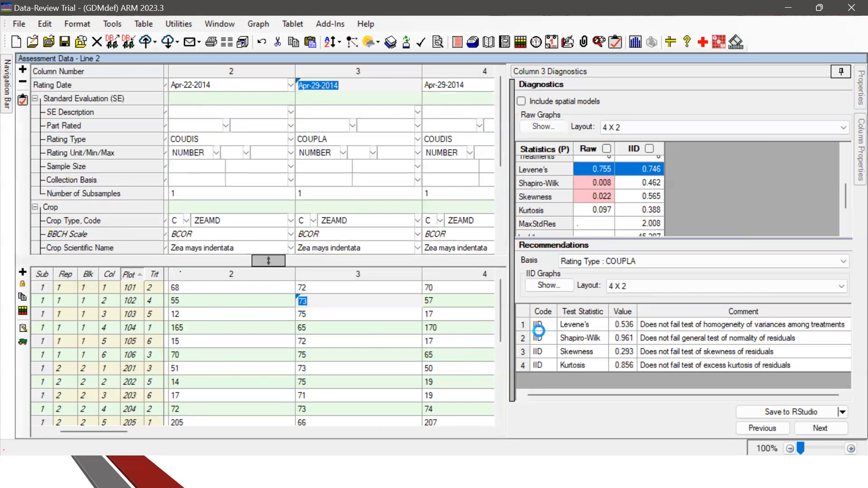
{"action": "scroll", "coordinate": [378, 222], "scroll_direction": "down", "scroll_amount": 4}
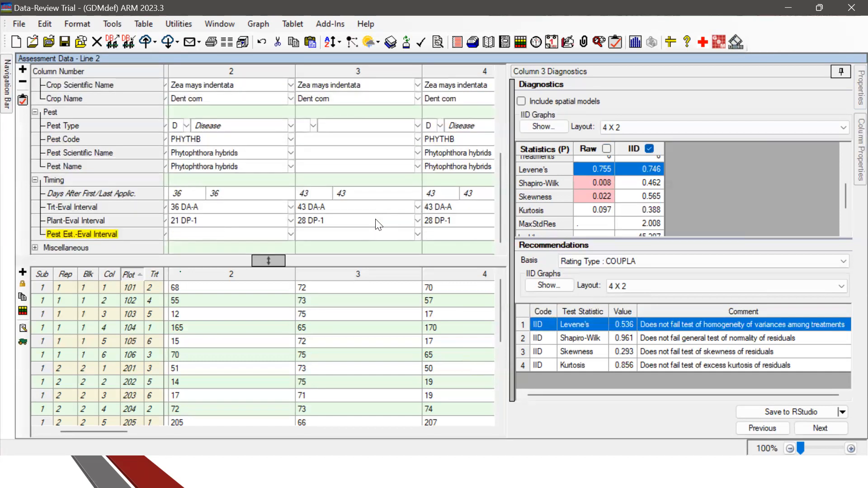
- Expand the Miscellaneous header group, collapse the Timing, Pest and Crop groups, and return to column 3's assessment values
{"action": "left_click", "coordinate": [35, 248]}
{"action": "left_click", "coordinate": [35, 166]}
{"action": "left_click", "coordinate": [34, 167]}
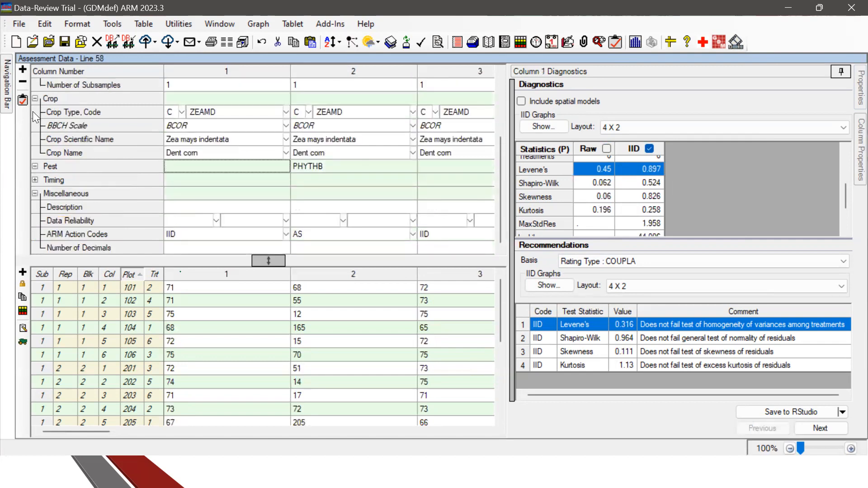
{"action": "left_click", "coordinate": [35, 99]}
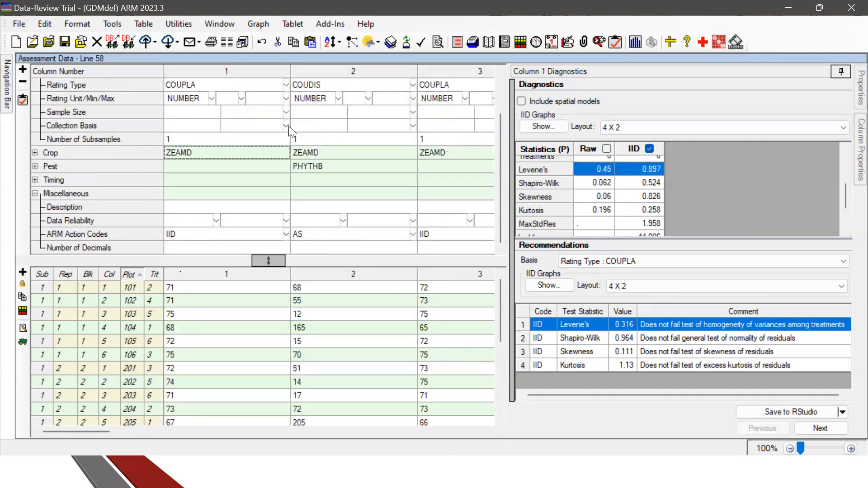
{"action": "scroll", "coordinate": [161, 161], "scroll_direction": "up", "scroll_amount": 2}
{"action": "scroll", "coordinate": [108, 176], "scroll_direction": "down", "scroll_amount": 3}
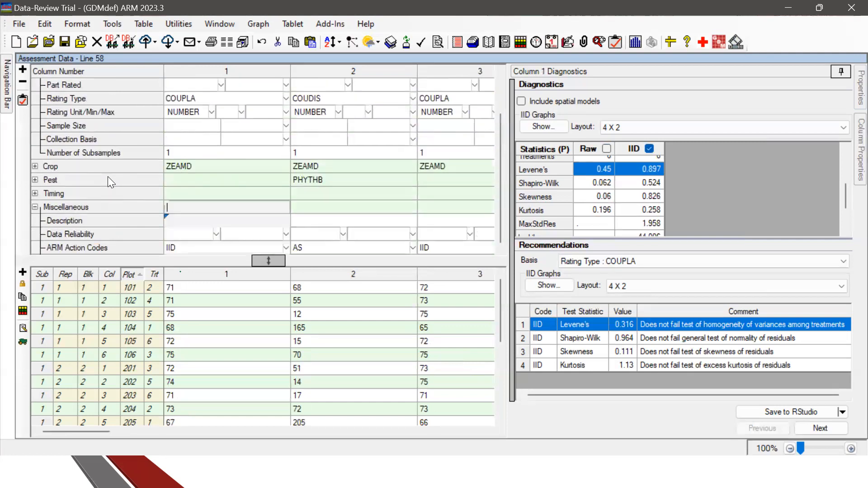
{"action": "left_click", "coordinate": [451, 288]}
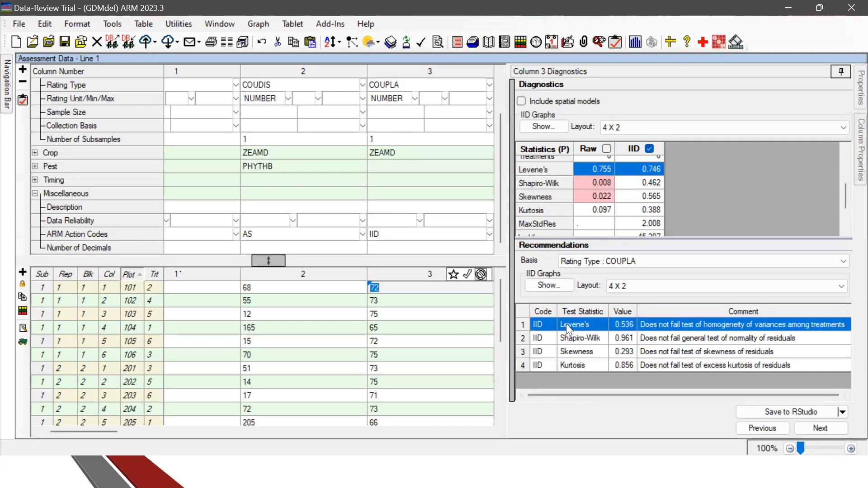
- Advance to column 4's diagnostics, compare its Levene's statistics, and apply the recommended AS code to the column
{"action": "left_click", "coordinate": [823, 428]}
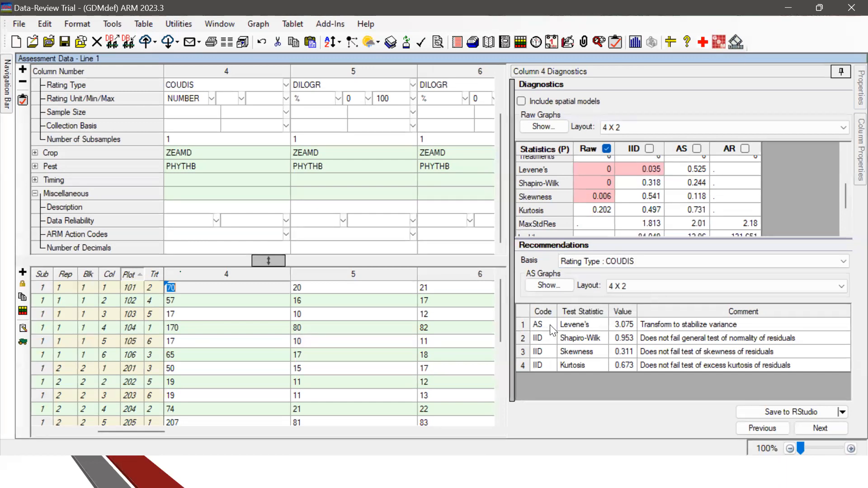
{"action": "left_click", "coordinate": [574, 326]}
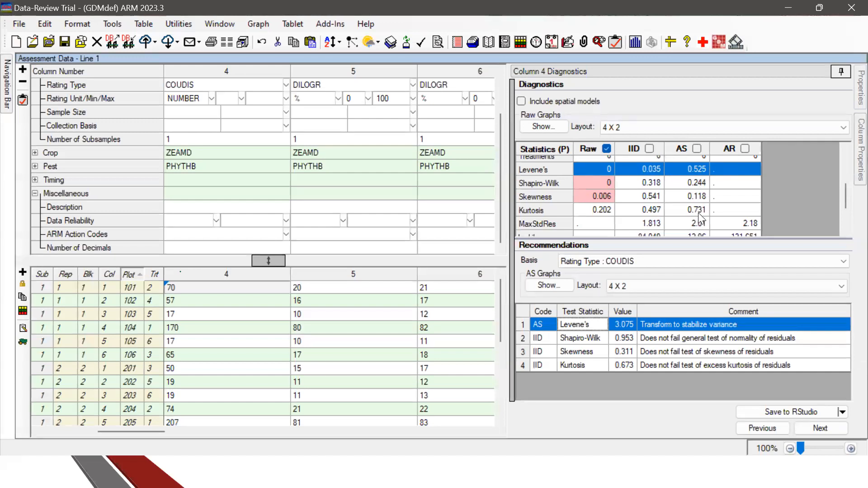
{"action": "left_click", "coordinate": [541, 326]}
{"action": "double_click", "coordinate": [541, 324]}
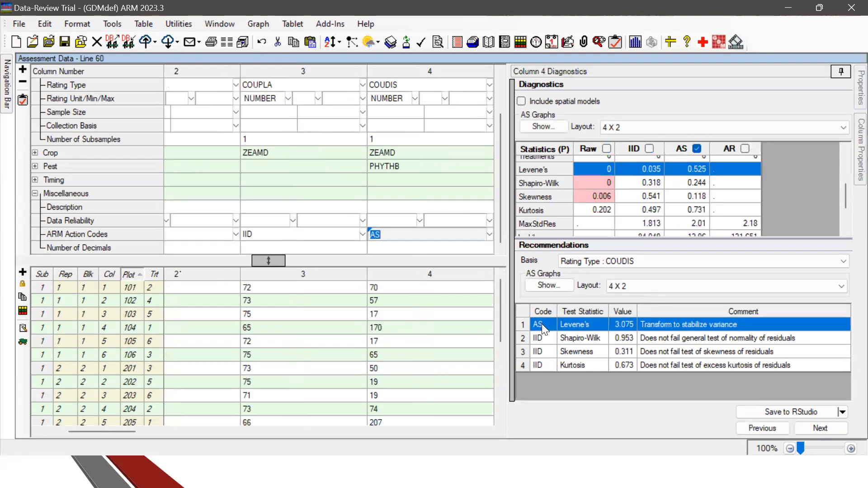
- Apply the IID code from the Levene's recommendation to column 5 and to column 6
{"action": "left_click", "coordinate": [836, 430]}
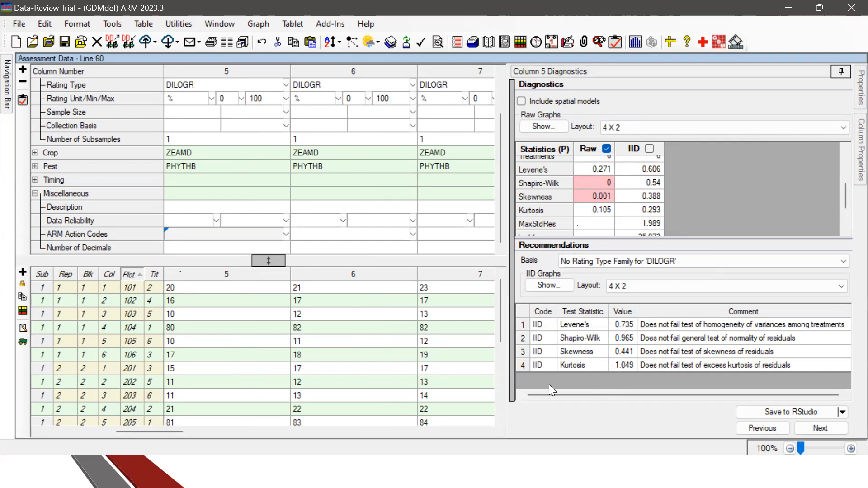
{"action": "double_click", "coordinate": [549, 329]}
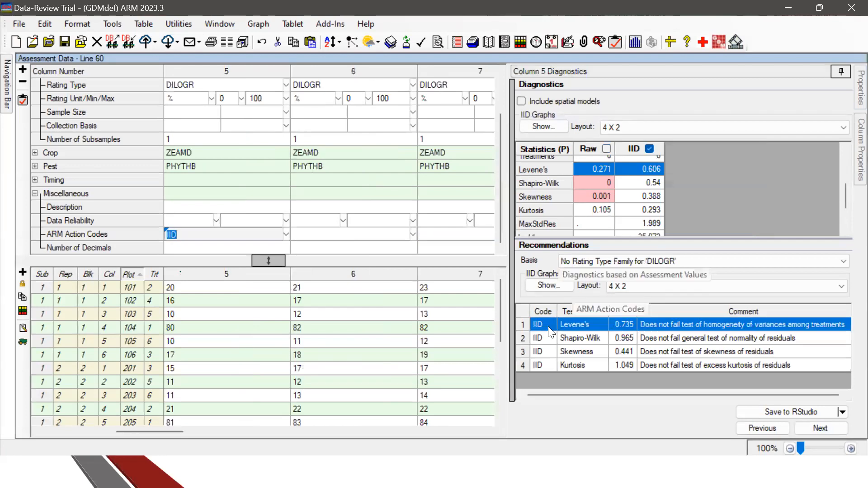
{"action": "left_click", "coordinate": [829, 428]}
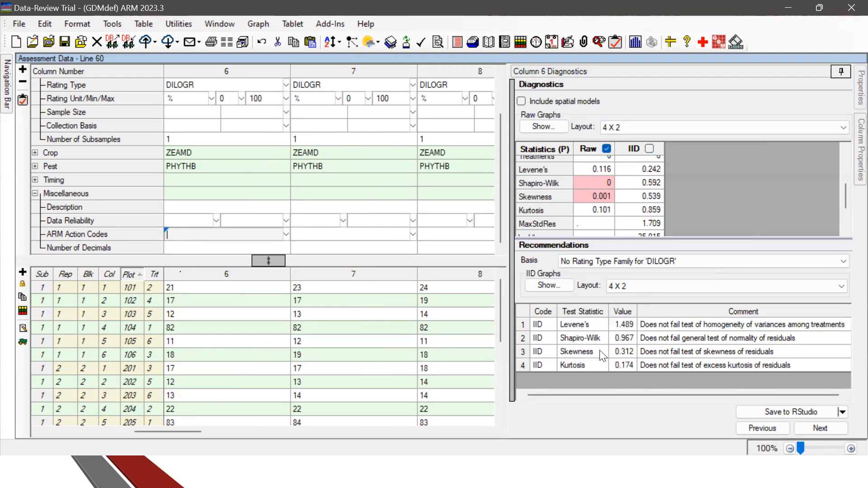
{"action": "left_click", "coordinate": [590, 323]}
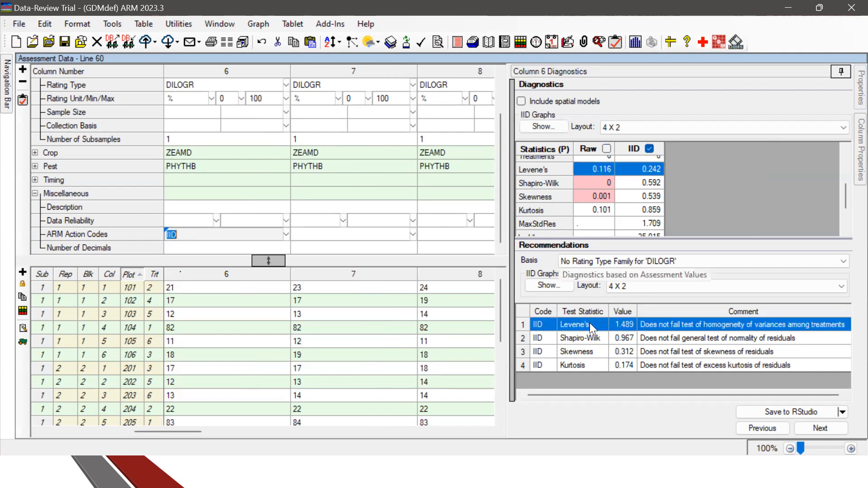
- Continue with columns 7 and 8, applying the IID code from each one's Levene's recommendation
{"action": "left_click", "coordinate": [843, 427]}
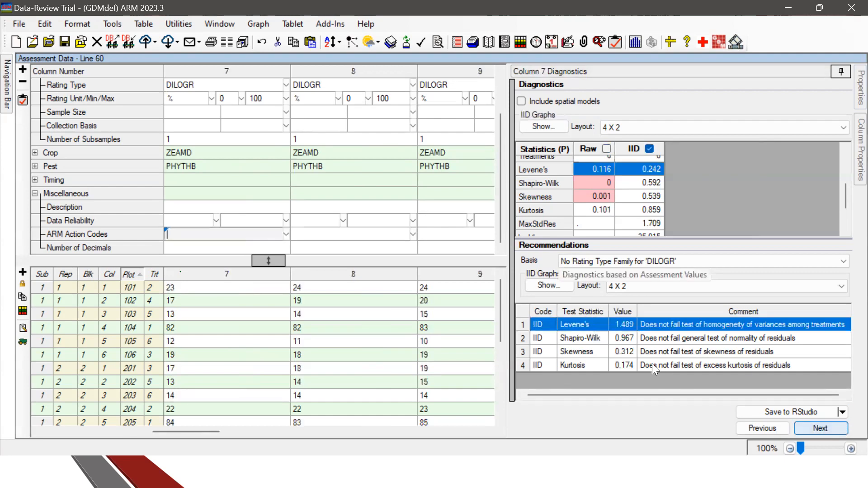
{"action": "left_click", "coordinate": [539, 325]}
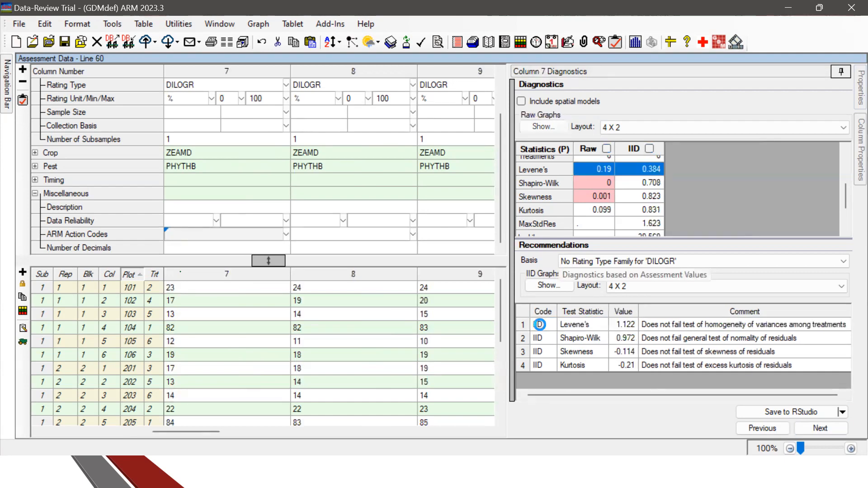
{"action": "left_click", "coordinate": [833, 431]}
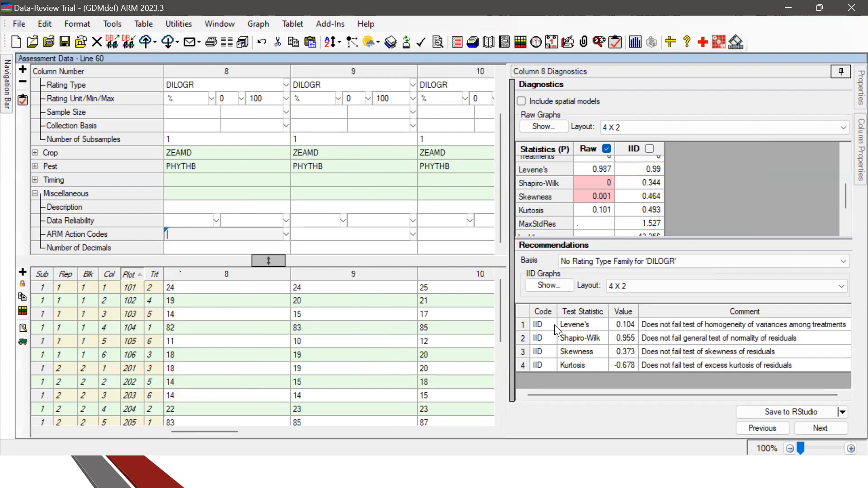
{"action": "double_click", "coordinate": [539, 324]}
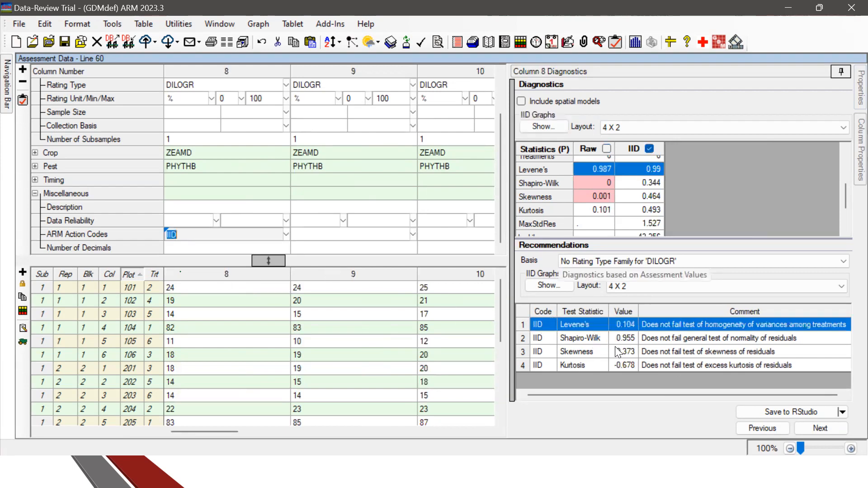
- Check the Family entry for DILOGR in column 9's Rating Type list, and base the column's recommendations on Rating Unit/Min/Max : %
{"action": "left_click", "coordinate": [823, 430]}
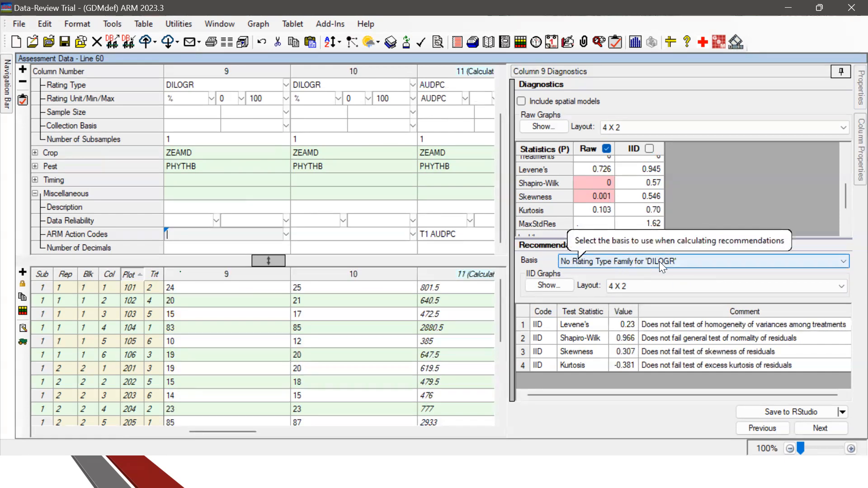
{"action": "left_click", "coordinate": [204, 85]}
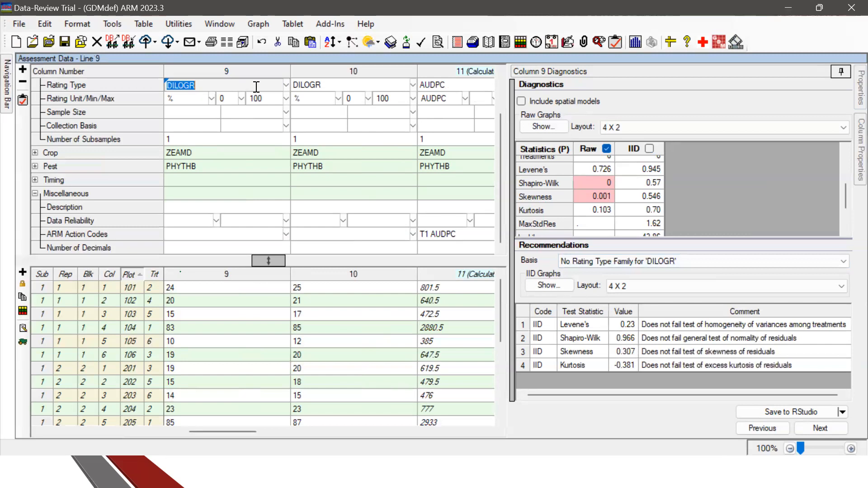
{"action": "left_click", "coordinate": [286, 85]}
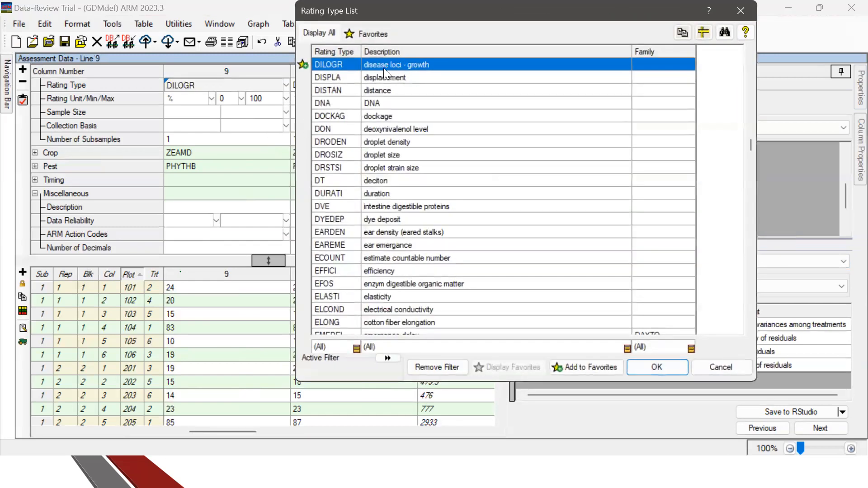
{"action": "left_click", "coordinate": [740, 18]}
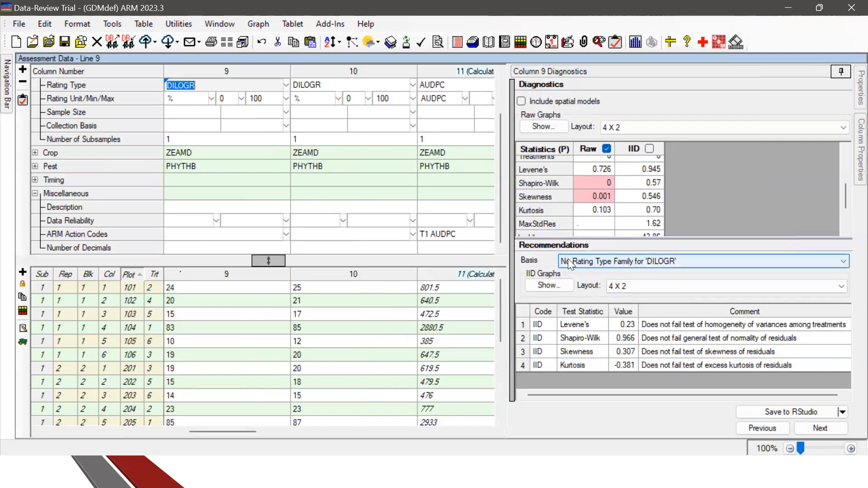
{"action": "left_click", "coordinate": [643, 262]}
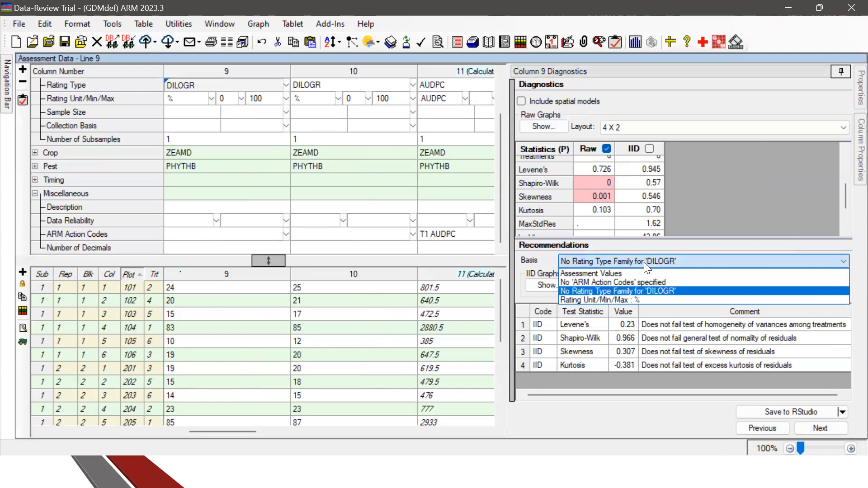
{"action": "left_click", "coordinate": [624, 299]}
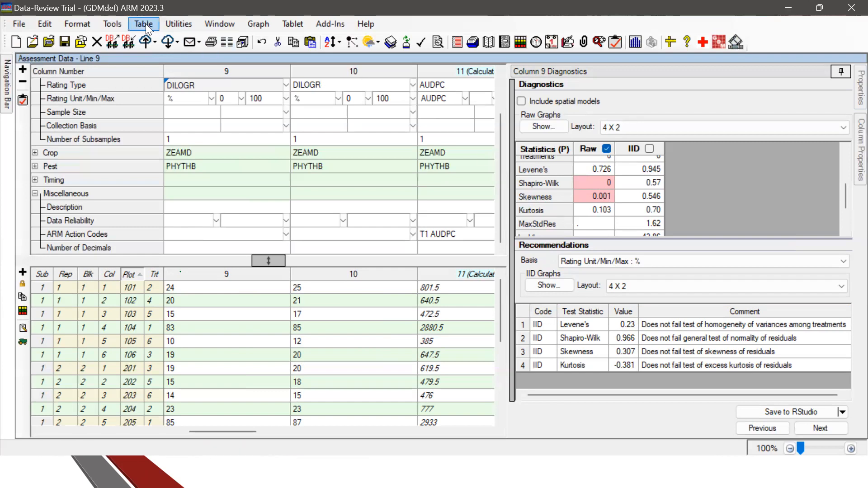
- Examine the normality test settings in the AOV Means Table report's descriptive statistics options alongside the column diagnostics
{"action": "left_click", "coordinate": [213, 43]}
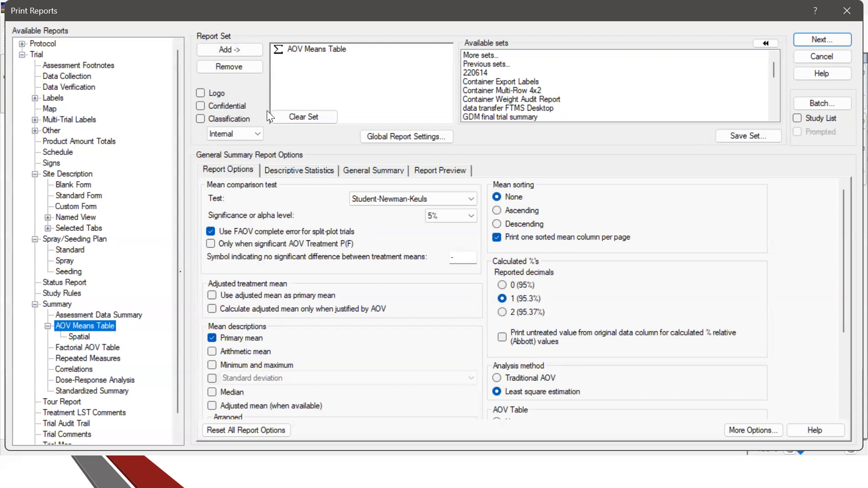
{"action": "left_click", "coordinate": [317, 49]}
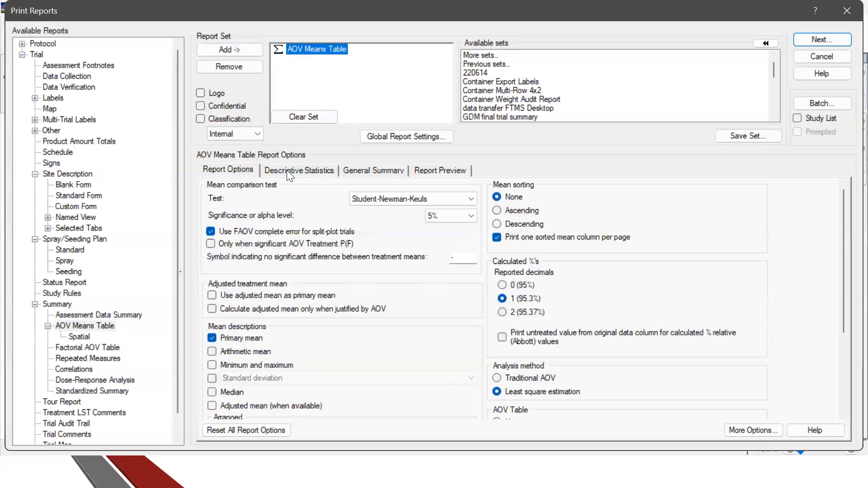
{"action": "left_click", "coordinate": [286, 170]}
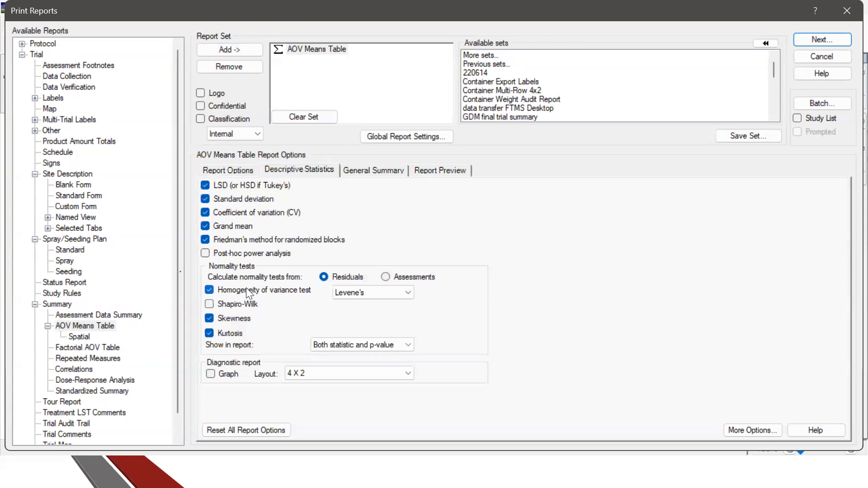
{"action": "mouse_move", "coordinate": [237, 335]}
{"action": "left_click_drag", "start_coordinate": [853, 187], "coordinate": [513, 189]}
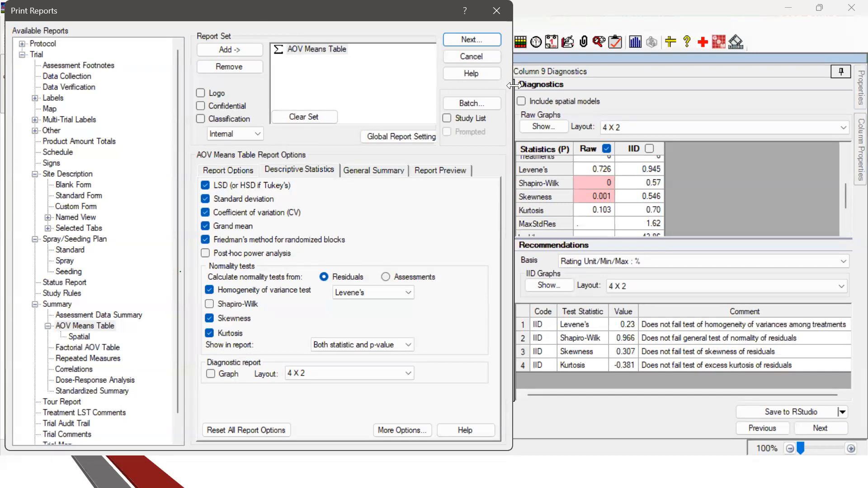
{"action": "left_click_drag", "start_coordinate": [514, 85], "coordinate": [858, 90]}
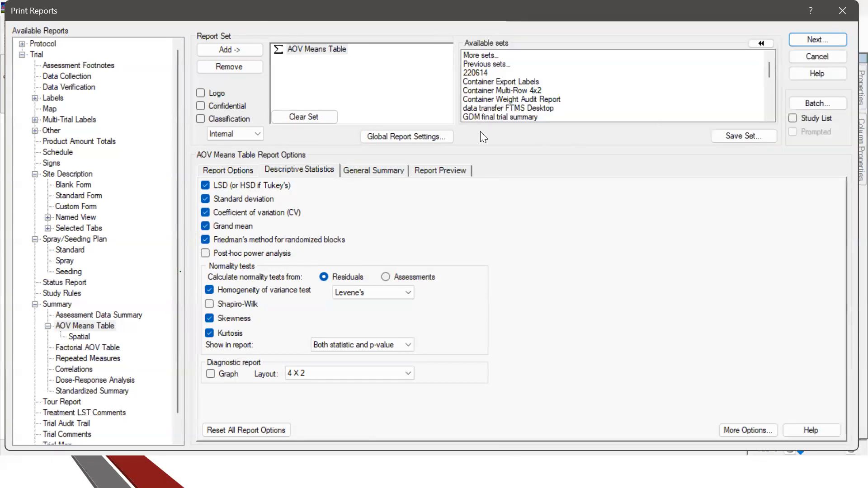
- Review the General Summary choices for applying automatic transformations to columns violating AOV assumptions, keep No, and close the report options
{"action": "left_click", "coordinate": [373, 170]}
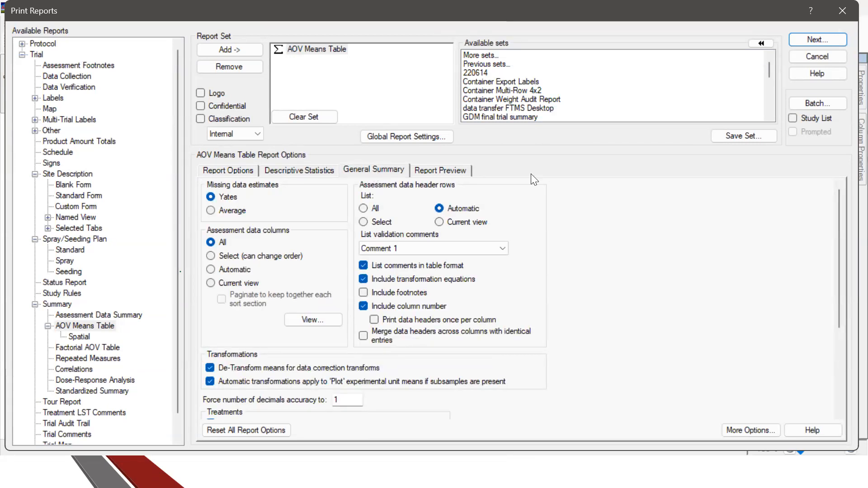
{"action": "left_click_drag", "start_coordinate": [838, 200], "coordinate": [828, 306]}
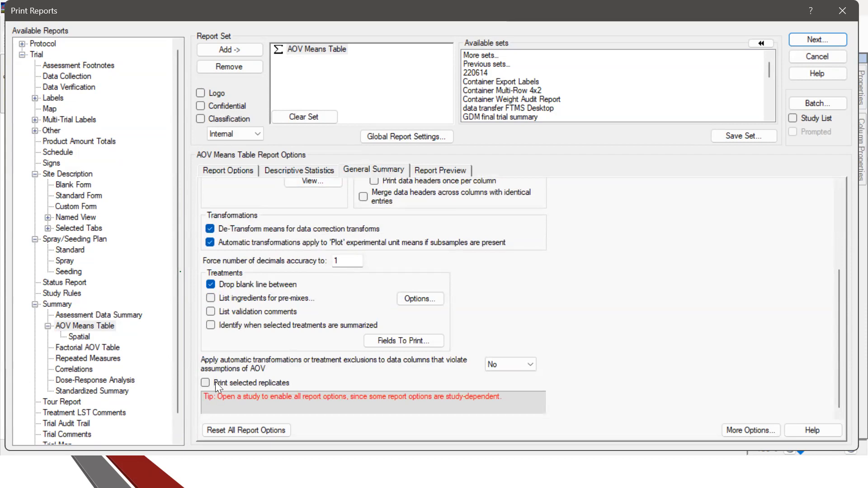
{"action": "mouse_move", "coordinate": [225, 360]}
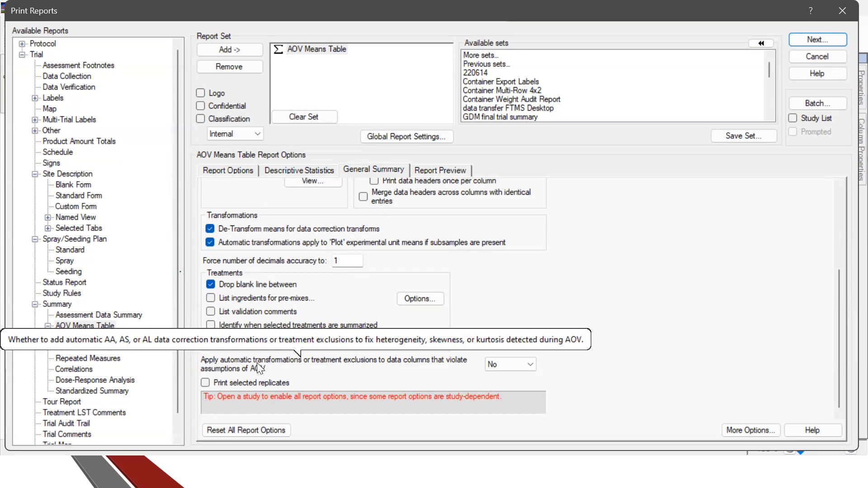
{"action": "left_click", "coordinate": [515, 364]}
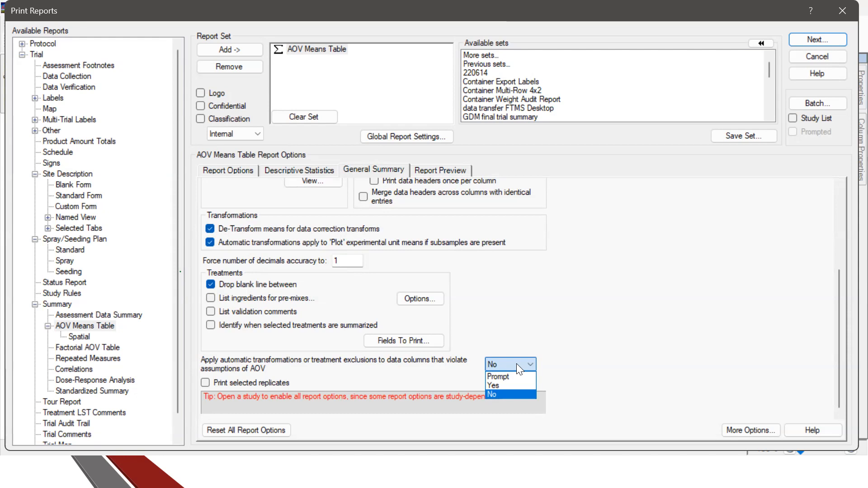
{"action": "left_click", "coordinate": [499, 394]}
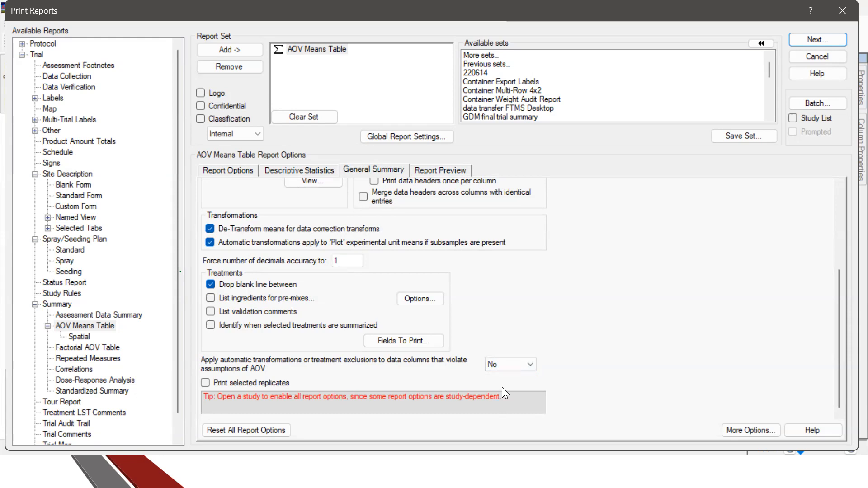
{"action": "left_click", "coordinate": [842, 10]}
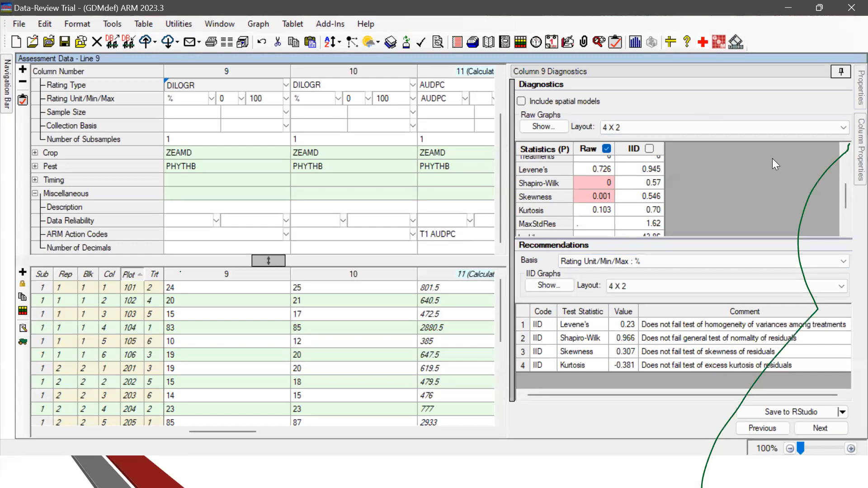
- Review the entries and families in column 9's ARM Action Codes list, and close it without choosing a code
{"action": "left_click", "coordinate": [179, 234]}
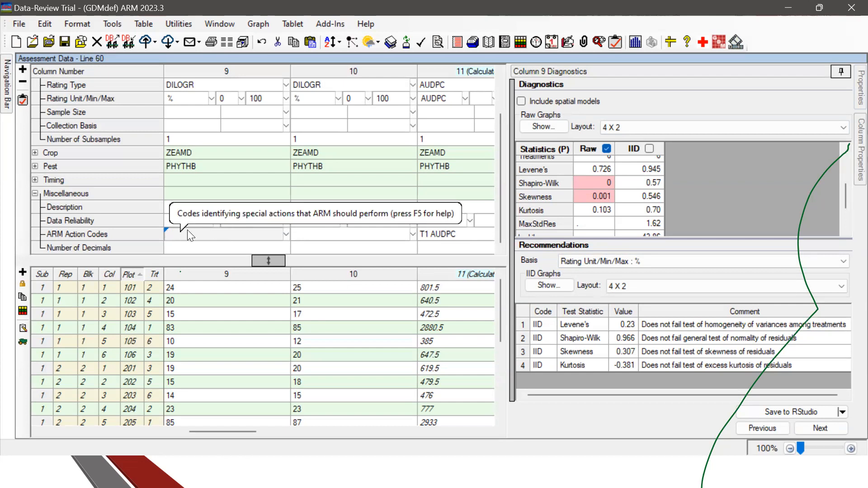
{"action": "left_click", "coordinate": [286, 234]}
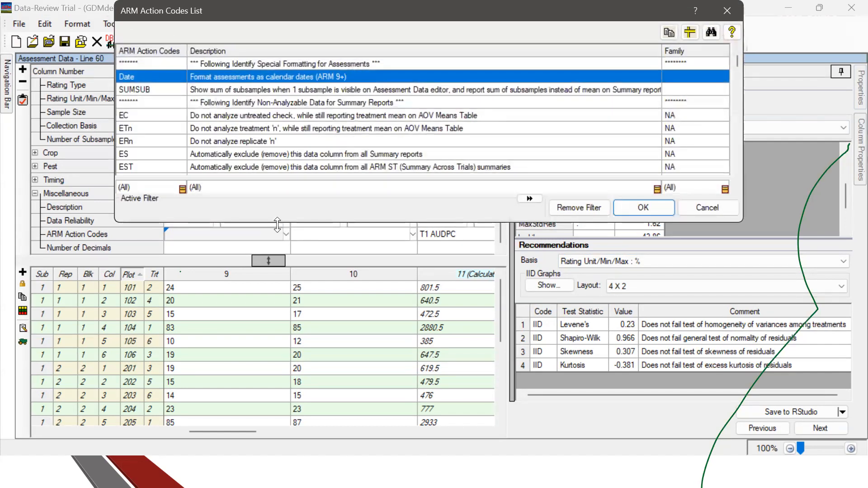
{"action": "left_click_drag", "start_coordinate": [278, 224], "coordinate": [247, 415]}
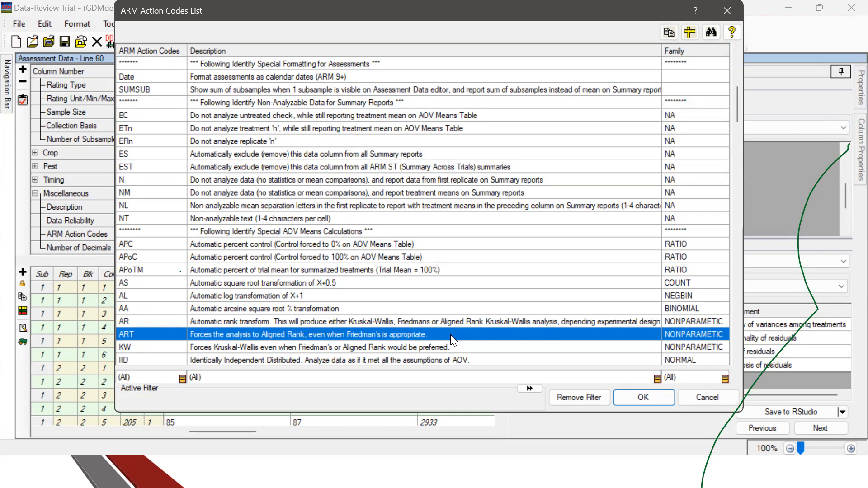
{"action": "left_click", "coordinate": [727, 10]}
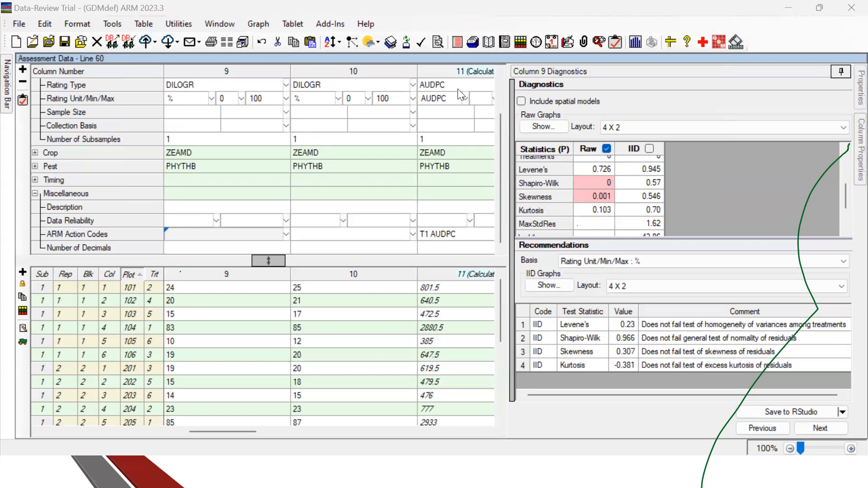
{"action": "key", "text": "ctrl+z"}
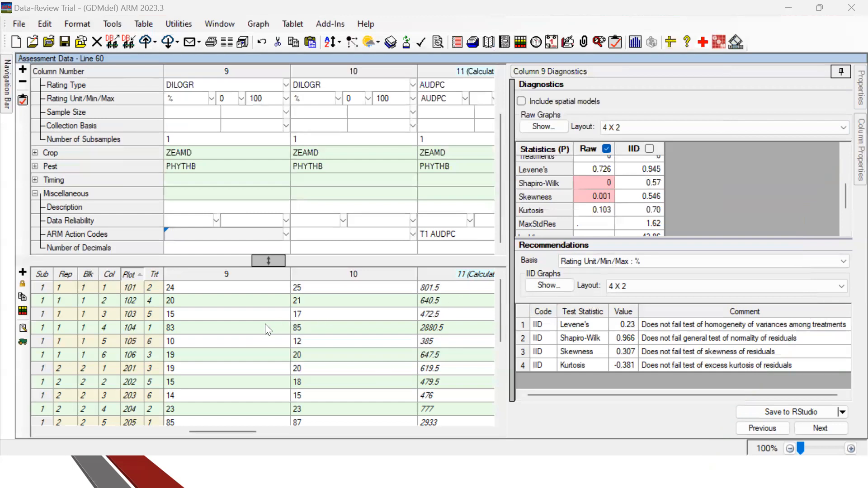
- Apply the IID action code to columns 9 and 10 from each one's Levene's recommendation
{"action": "left_click", "coordinate": [208, 290]}
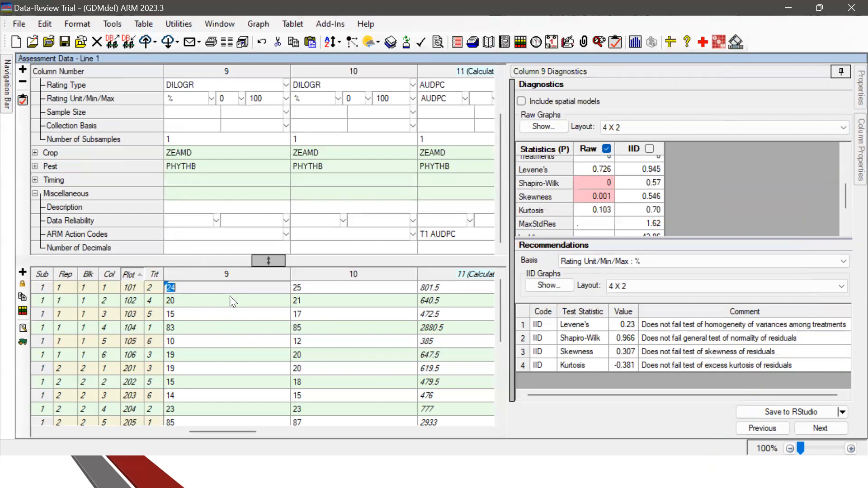
{"action": "left_click", "coordinate": [539, 326]}
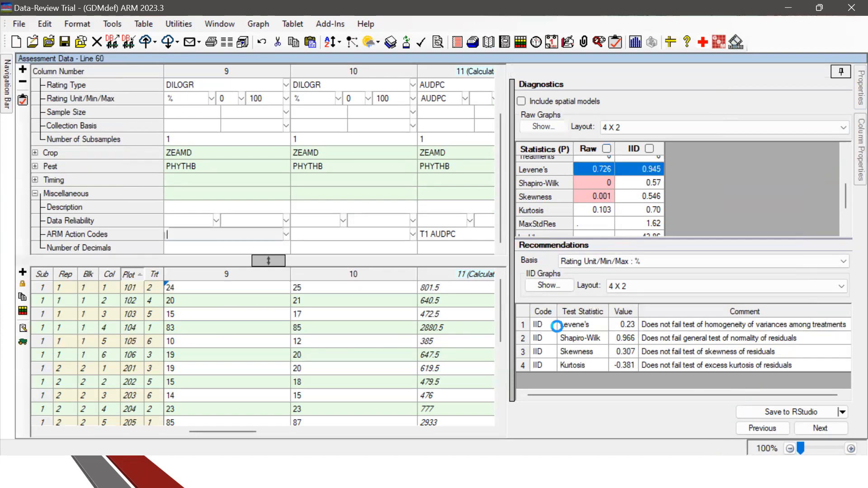
{"action": "left_click", "coordinate": [821, 429]}
{"action": "left_click", "coordinate": [335, 287]}
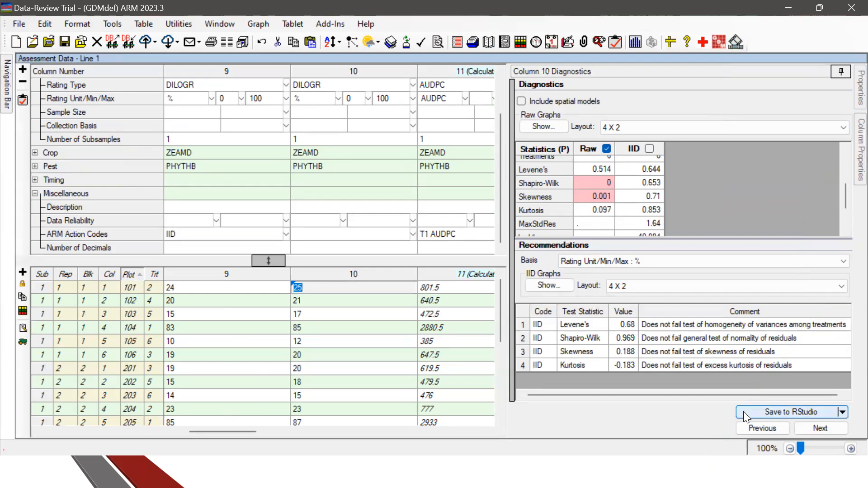
{"action": "left_click", "coordinate": [583, 328]}
{"action": "double_click", "coordinate": [582, 329]}
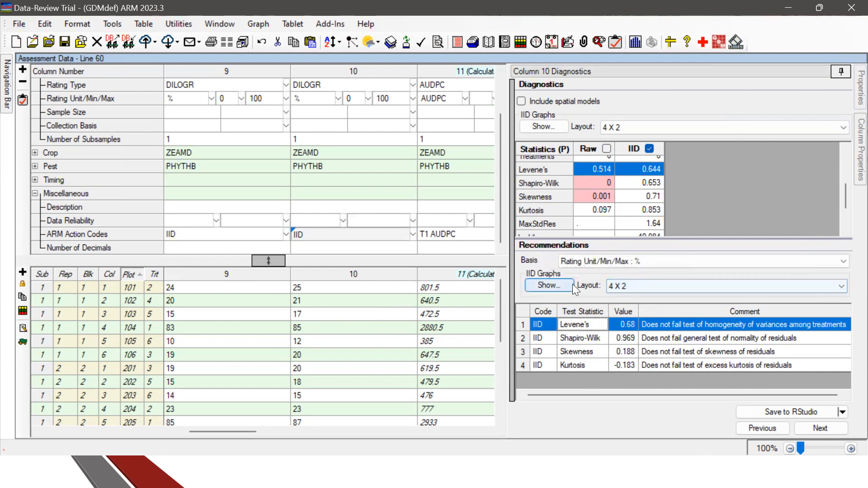
- Set the IID graph layout in column 10's recommendations to 2 X 2 and show the graphs for the Levene's recommendation
{"action": "left_click", "coordinate": [744, 285]}
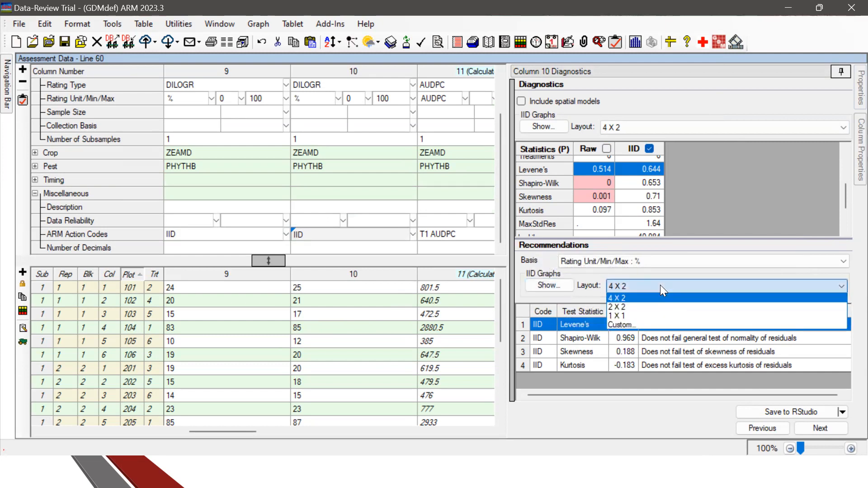
{"action": "left_click", "coordinate": [623, 307]}
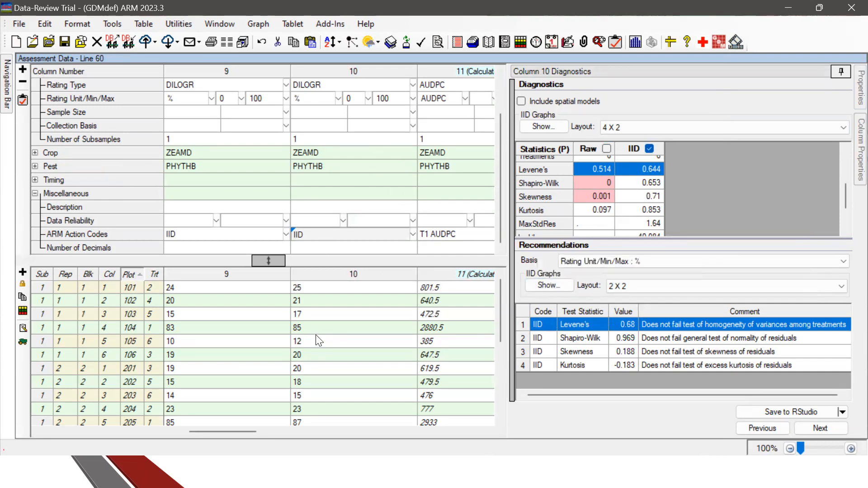
{"action": "left_click", "coordinate": [550, 339]}
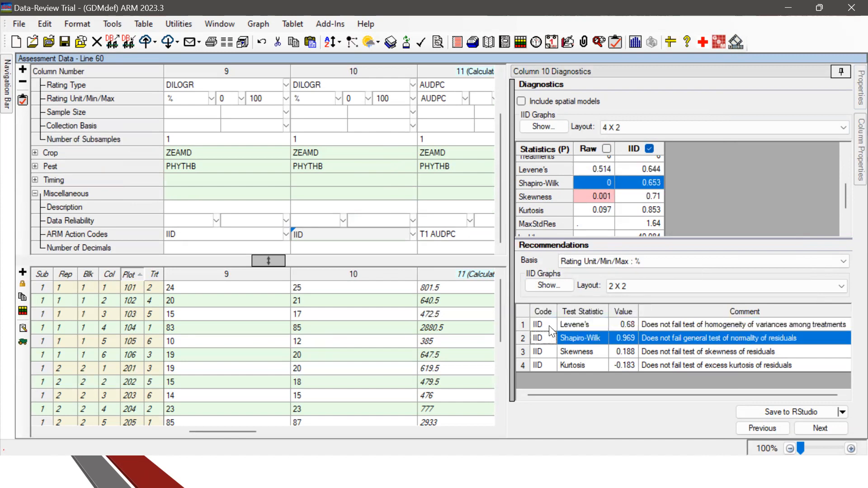
{"action": "left_click", "coordinate": [538, 324]}
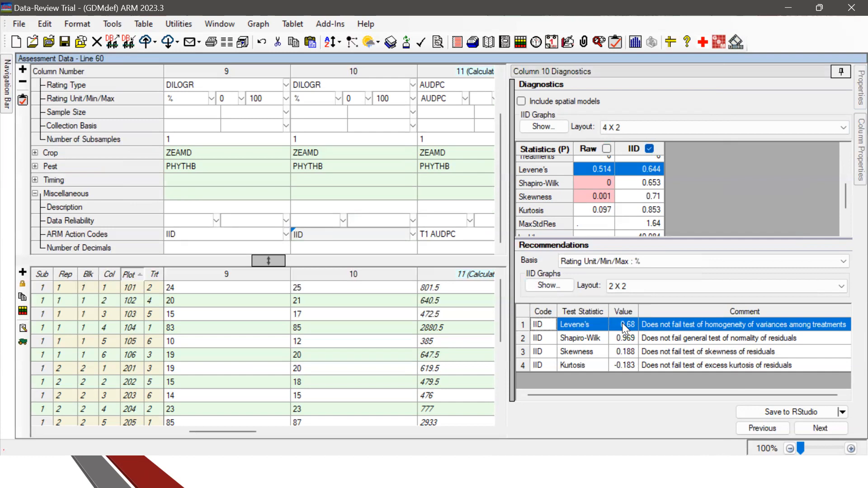
{"action": "left_click", "coordinate": [550, 285]}
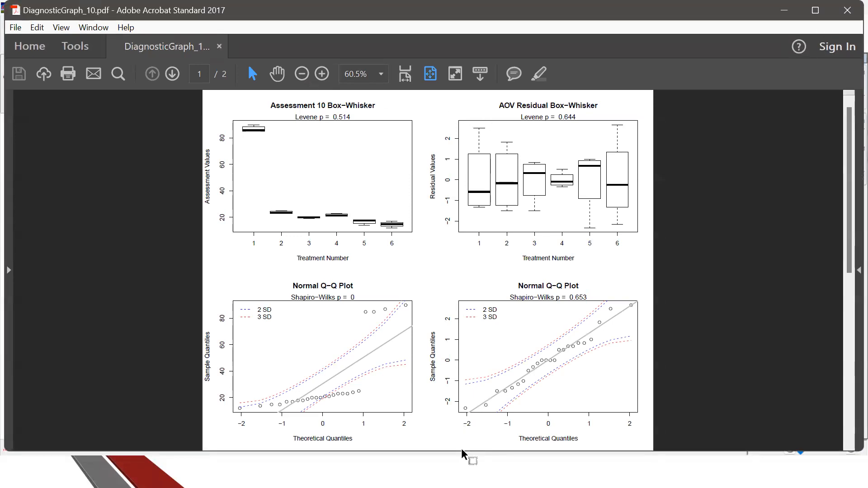
- Enlarge the column 10 diagnostic graphs and compare the Assessment 10 and AOV Residual box-whisker plots with their Levene p-values
{"action": "left_click_drag", "start_coordinate": [462, 452], "coordinate": [462, 455]}
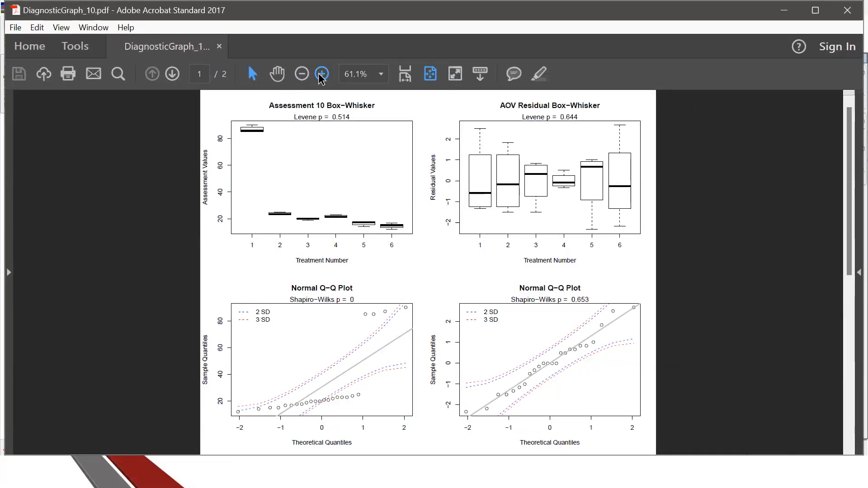
{"action": "scroll", "coordinate": [416, 220], "scroll_direction": "down", "scroll_amount": 1}
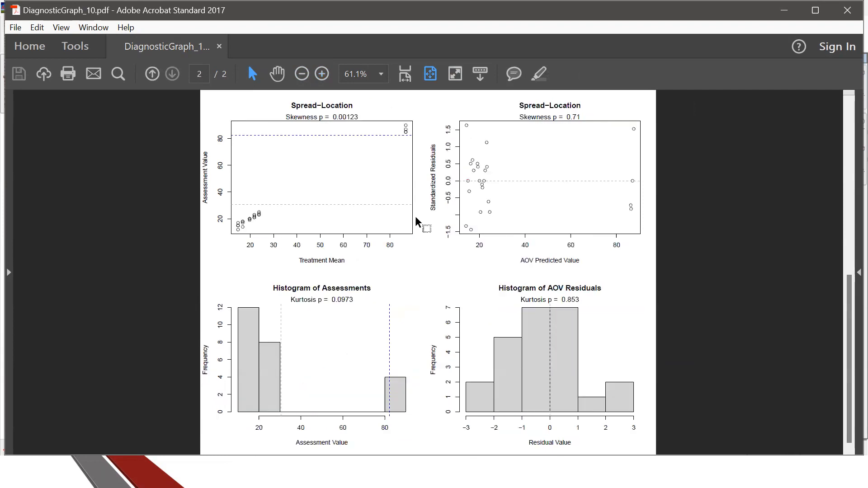
{"action": "scroll", "coordinate": [416, 222], "scroll_direction": "up", "scroll_amount": 1}
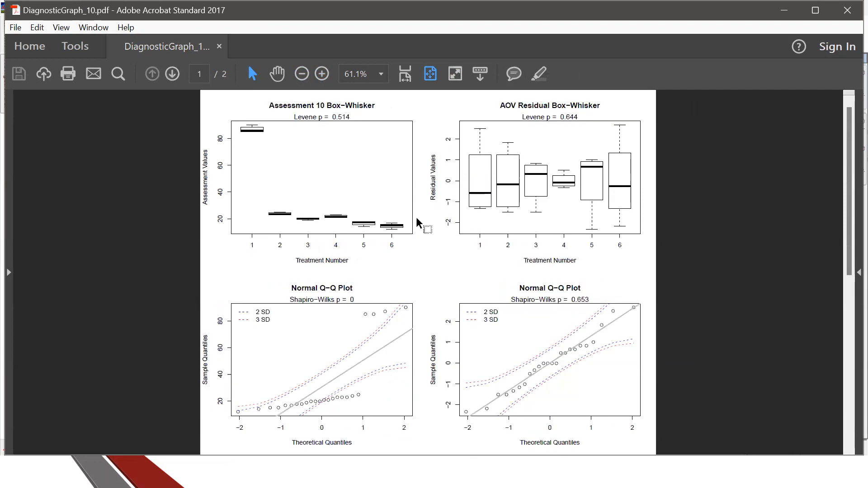
{"action": "left_click", "coordinate": [323, 76]}
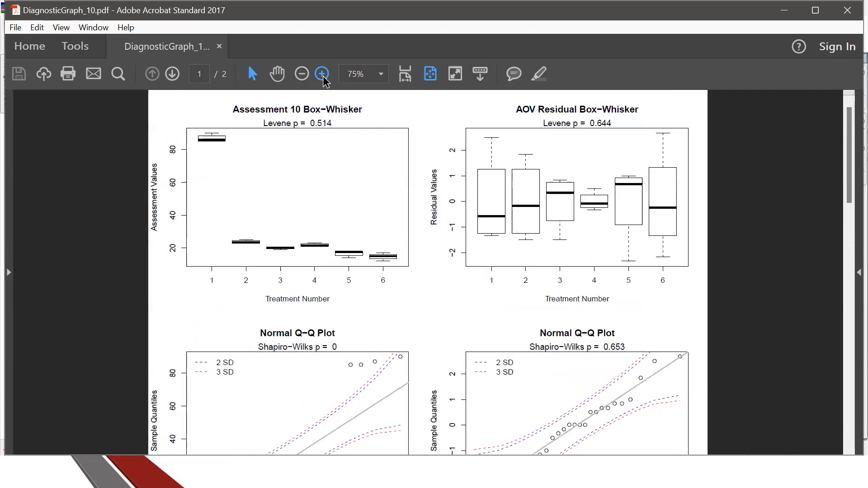
{"action": "left_click", "coordinate": [323, 75]}
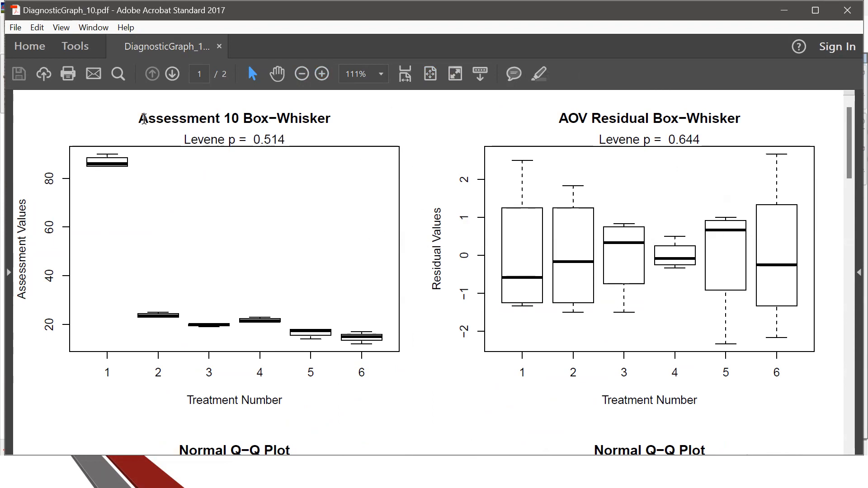
{"action": "left_click_drag", "start_coordinate": [138, 118], "coordinate": [332, 118]}
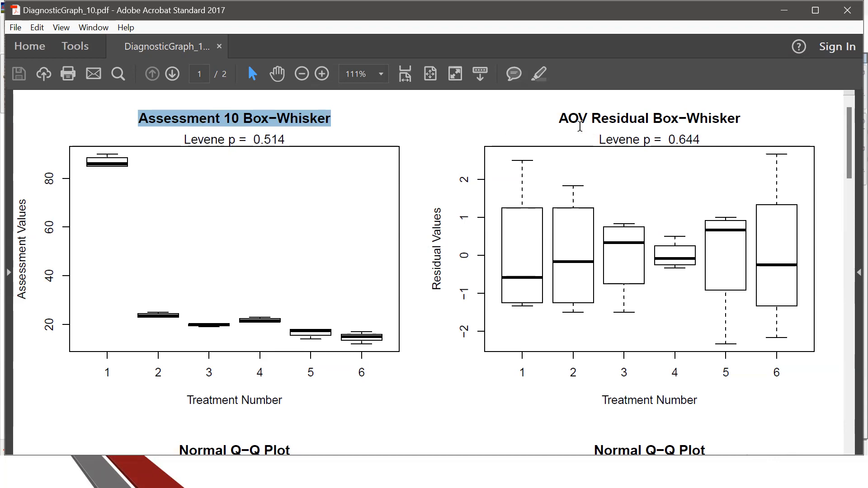
{"action": "double_click", "coordinate": [621, 118]}
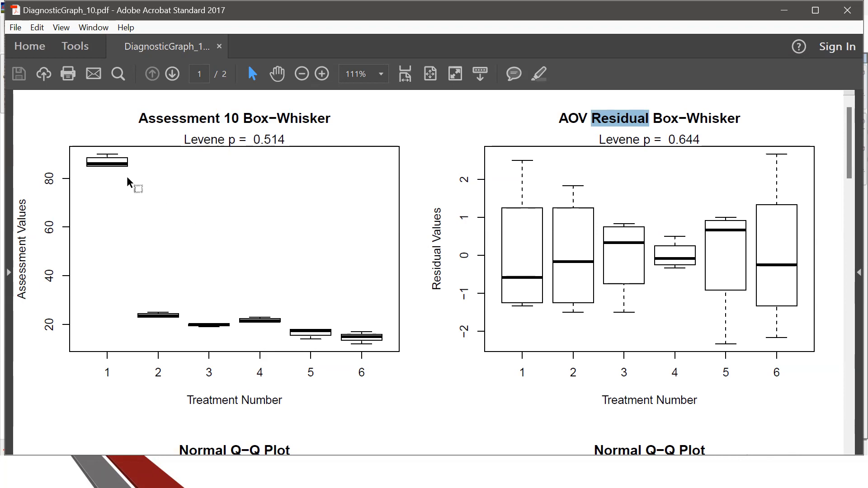
{"action": "left_click", "coordinate": [316, 306]}
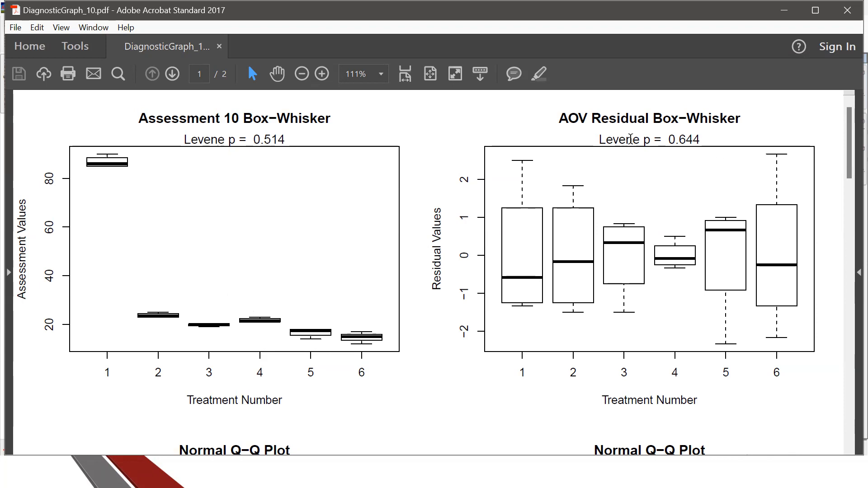
{"action": "left_click_drag", "start_coordinate": [606, 139], "coordinate": [702, 140]}
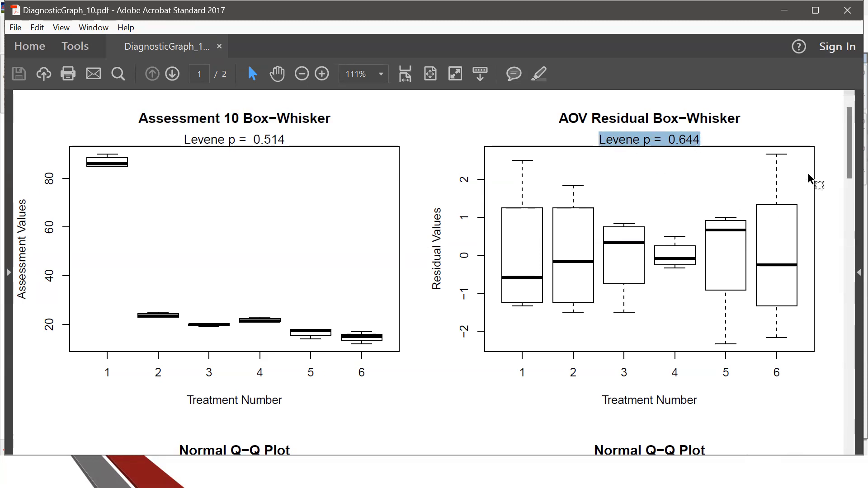
- Compare the raw and residual Normal Q-Q plots, Spread-Location plots and histograms for column 10, and close the graph document
{"action": "left_click_drag", "start_coordinate": [849, 131], "coordinate": [831, 248]}
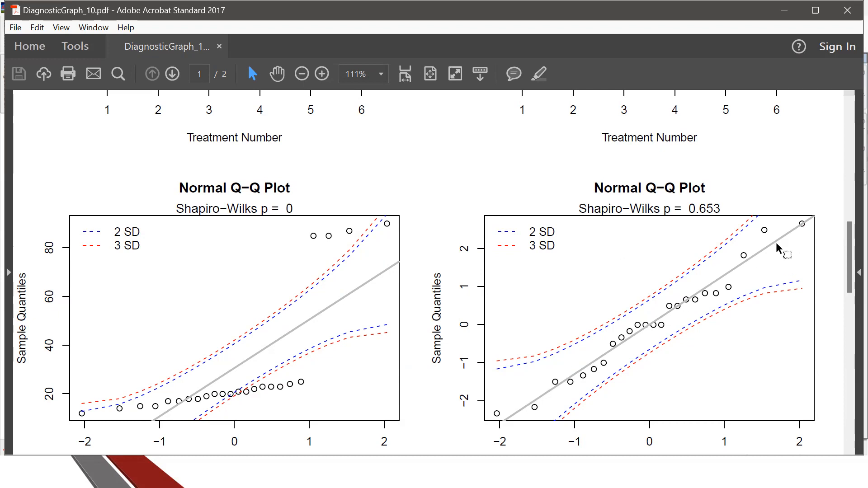
{"action": "scroll", "coordinate": [416, 246], "scroll_direction": "down", "scroll_amount": 5}
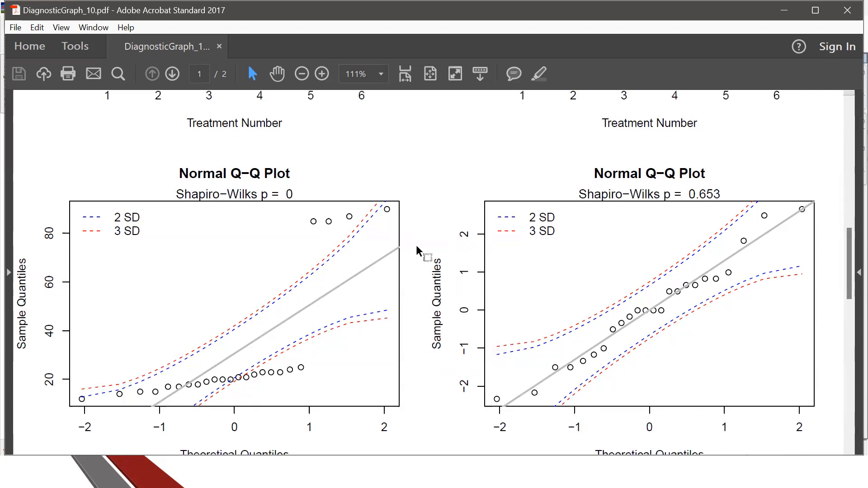
{"action": "scroll", "coordinate": [417, 249], "scroll_direction": "down", "scroll_amount": 5}
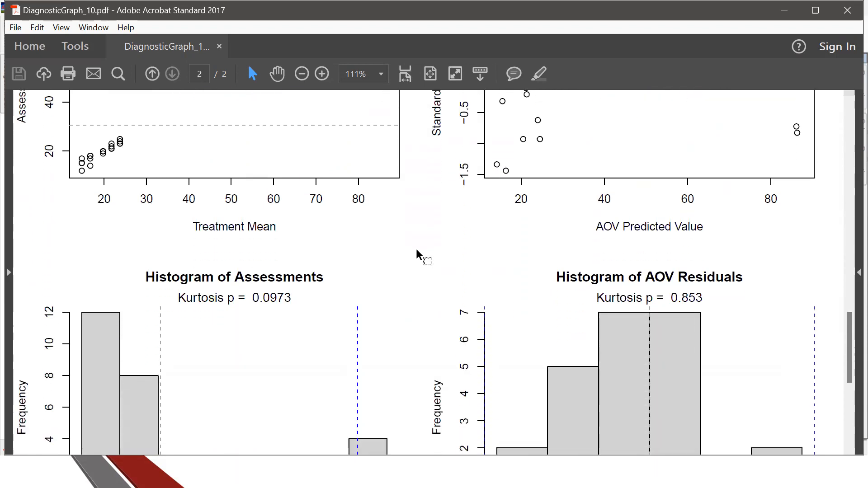
{"action": "scroll", "coordinate": [425, 258], "scroll_direction": "up", "scroll_amount": 5}
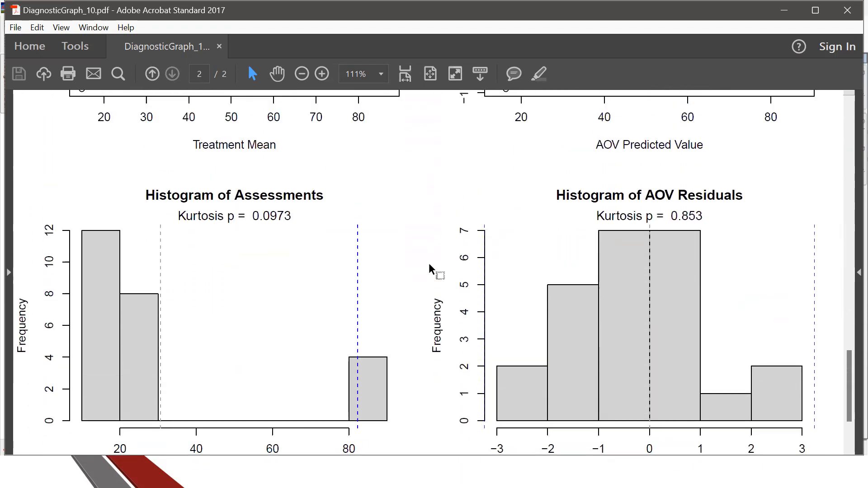
{"action": "scroll", "coordinate": [459, 281], "scroll_direction": "up", "scroll_amount": 5}
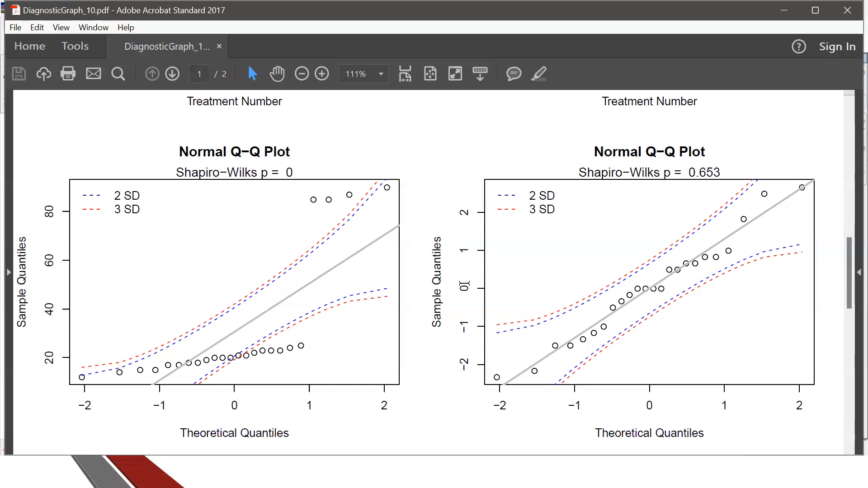
{"action": "scroll", "coordinate": [458, 281], "scroll_direction": "down", "scroll_amount": 5}
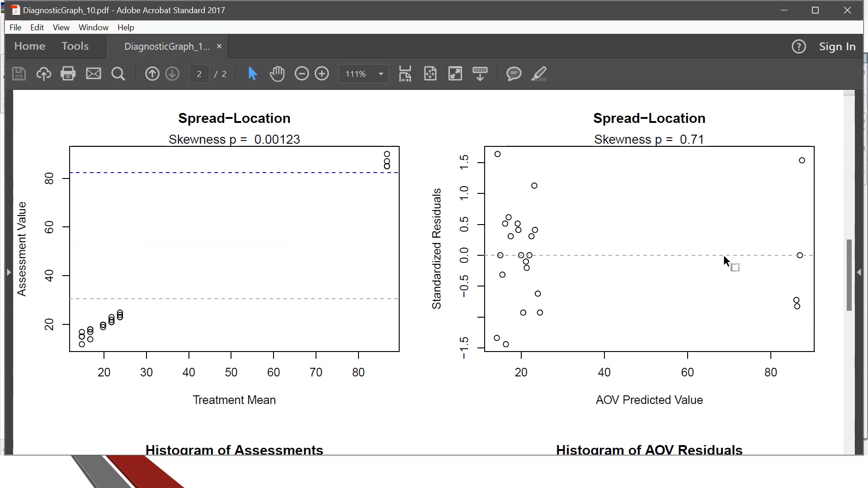
{"action": "scroll", "coordinate": [617, 245], "scroll_direction": "down", "scroll_amount": 1}
{"action": "scroll", "coordinate": [618, 247], "scroll_direction": "down", "scroll_amount": 10}
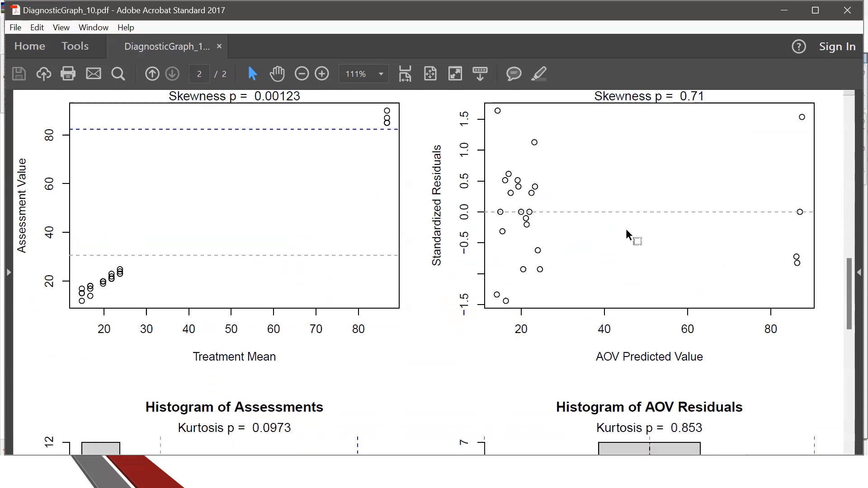
{"action": "scroll", "coordinate": [617, 217], "scroll_direction": "up", "scroll_amount": 1}
{"action": "scroll", "coordinate": [598, 218], "scroll_direction": "down", "scroll_amount": 1}
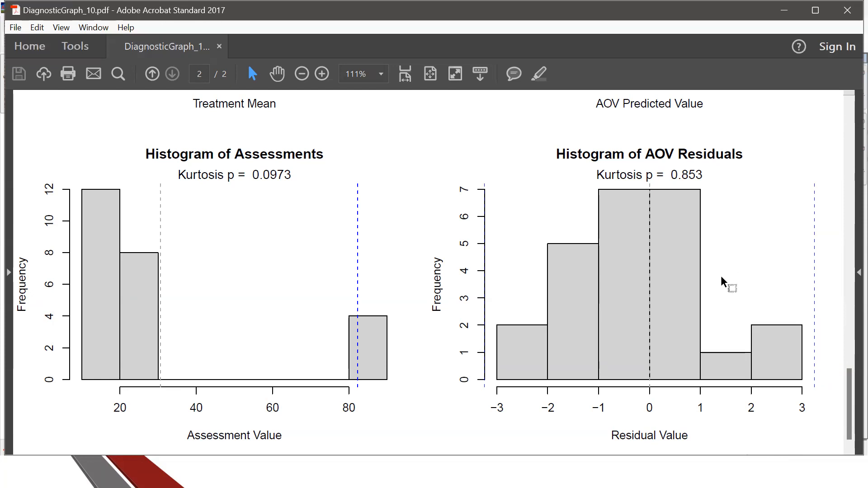
{"action": "left_click", "coordinate": [848, 10]}
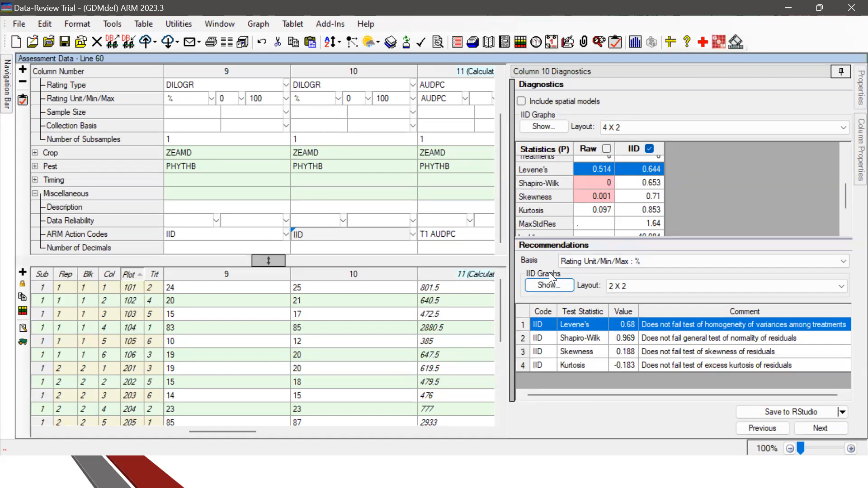
- Check the diagnostics and recommendations for column 11, and bring up those of the LODGIN column 12
{"action": "left_click", "coordinate": [834, 428]}
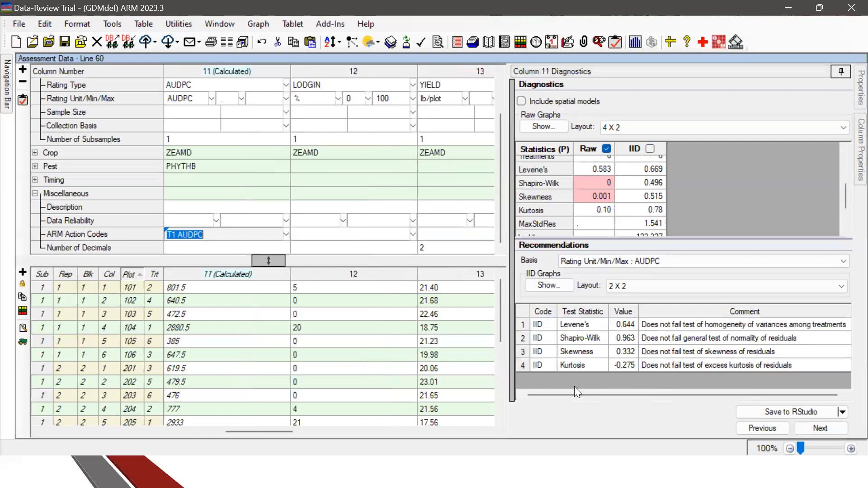
{"action": "left_click", "coordinate": [345, 288]}
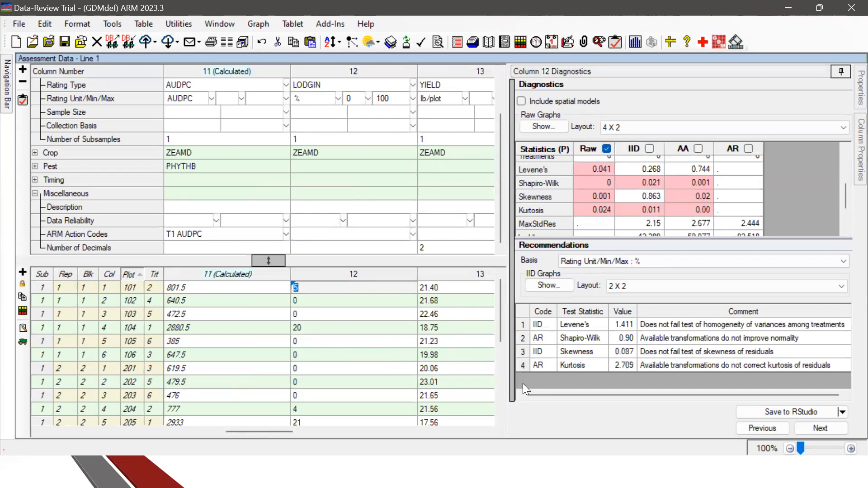
{"action": "left_click", "coordinate": [450, 284]}
{"action": "left_click", "coordinate": [333, 288]}
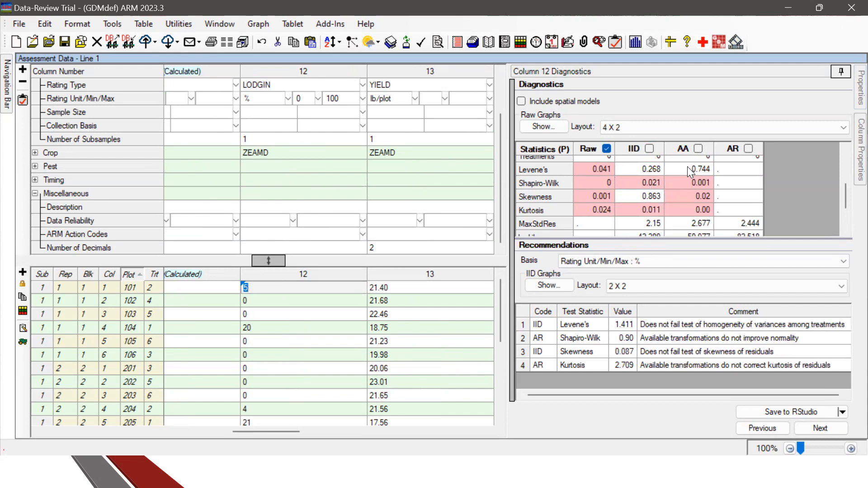
- Apply the AA transformation to column 12, set its graph layout to 2 X 2 and show the AA graphs
{"action": "left_click", "coordinate": [688, 166]}
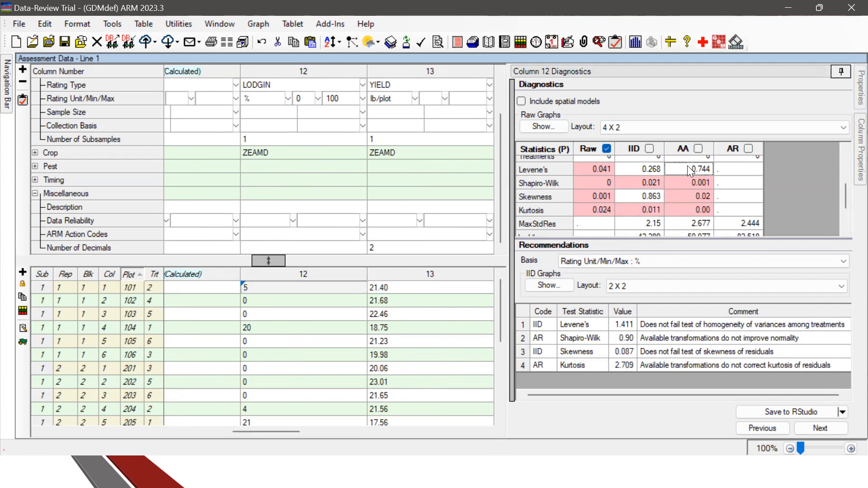
{"action": "scroll", "coordinate": [687, 167], "scroll_direction": "up", "scroll_amount": 3}
{"action": "left_click", "coordinate": [687, 166]}
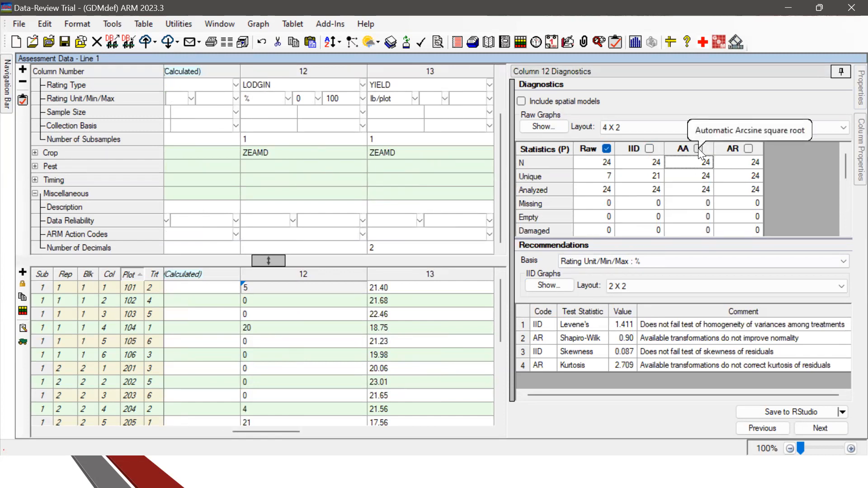
{"action": "left_click", "coordinate": [698, 149]}
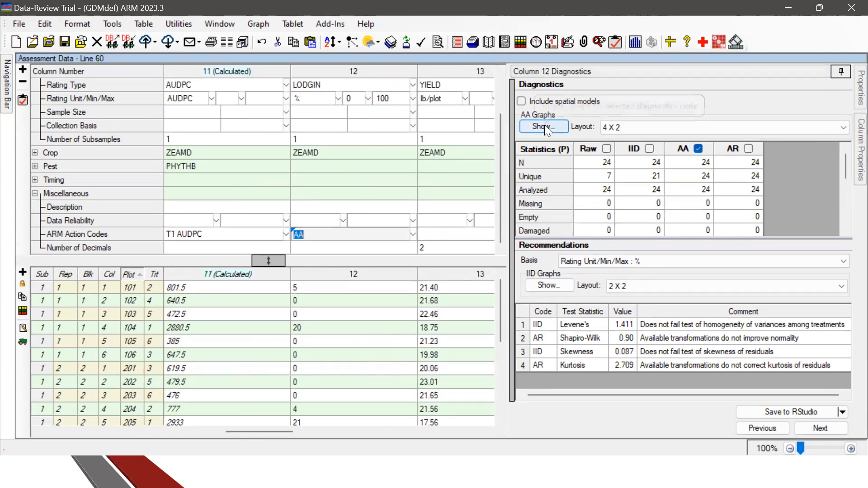
{"action": "left_click", "coordinate": [616, 128]}
{"action": "left_click", "coordinate": [620, 148]}
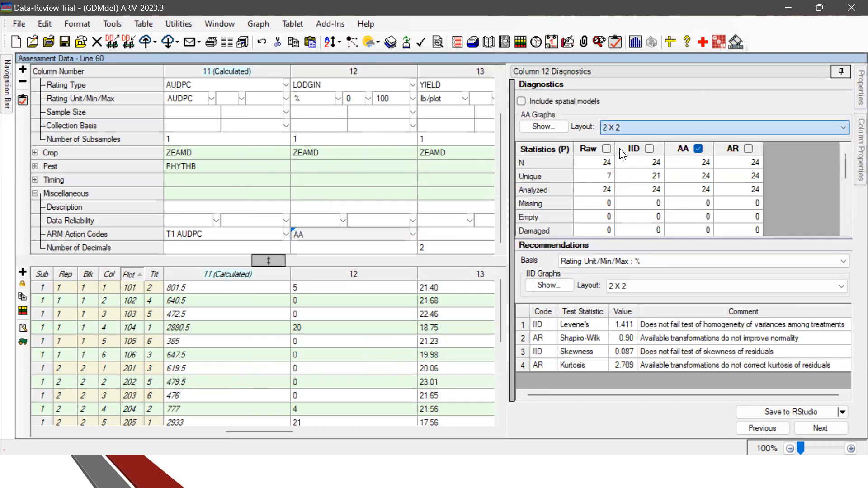
{"action": "left_click", "coordinate": [564, 126]}
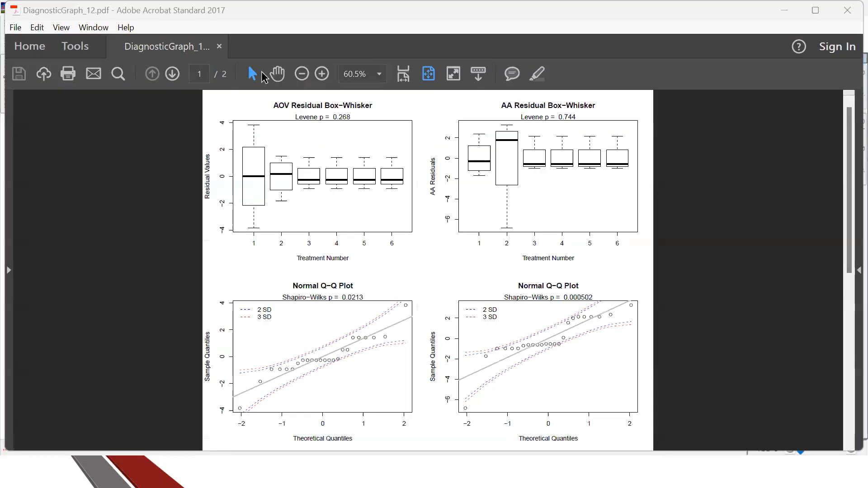
- Enlarge the column 12 graphs and compare the AOV and AA Residual box-whisker plots with their Levene p-values
{"action": "left_click", "coordinate": [323, 75]}
{"action": "left_click", "coordinate": [322, 74]}
{"action": "left_click", "coordinate": [322, 74]}
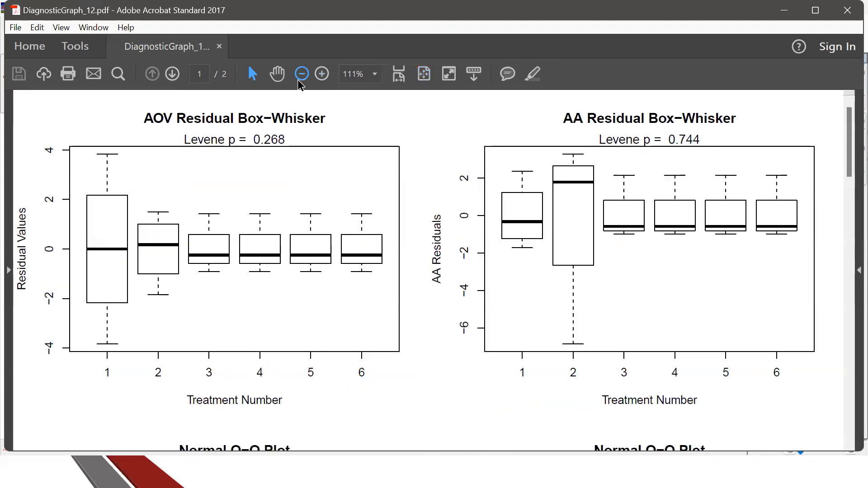
{"action": "left_click", "coordinate": [302, 74]}
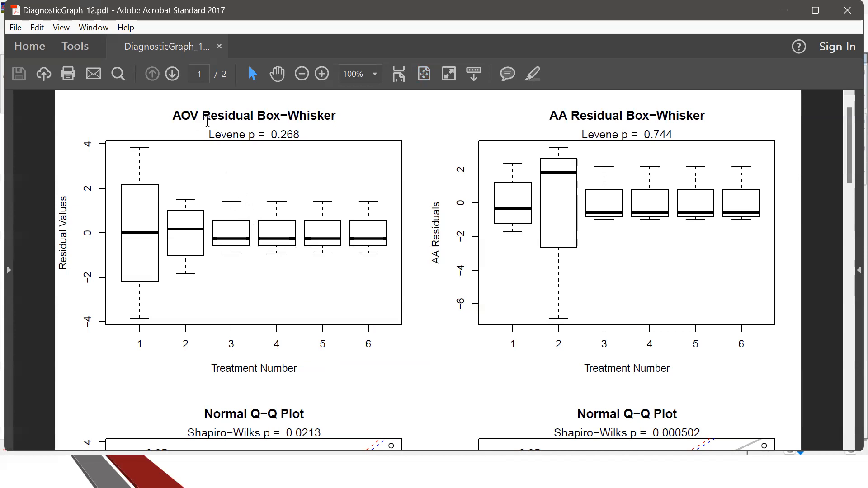
{"action": "left_click_drag", "start_coordinate": [210, 116], "coordinate": [252, 115]}
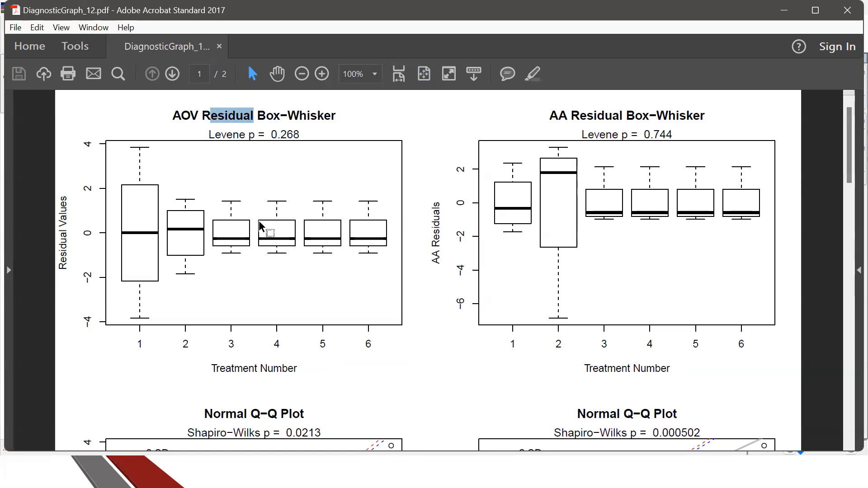
{"action": "left_click_drag", "start_coordinate": [549, 116], "coordinate": [571, 116]}
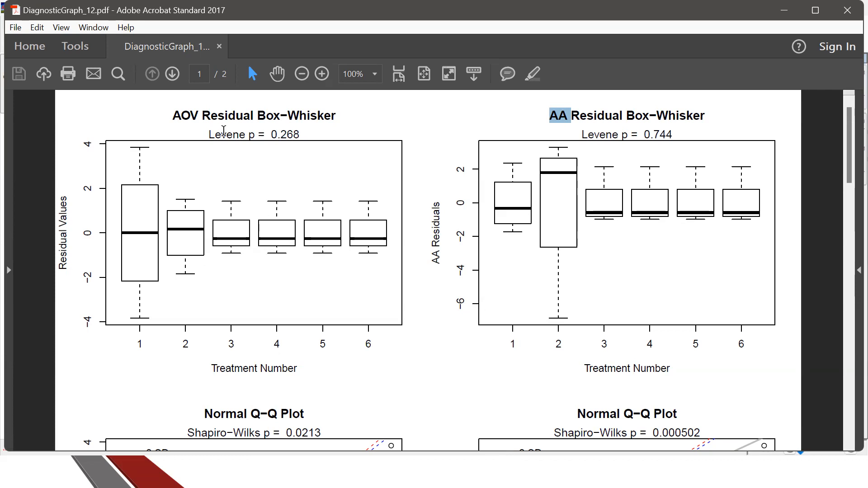
{"action": "left_click_drag", "start_coordinate": [209, 135], "coordinate": [300, 134]}
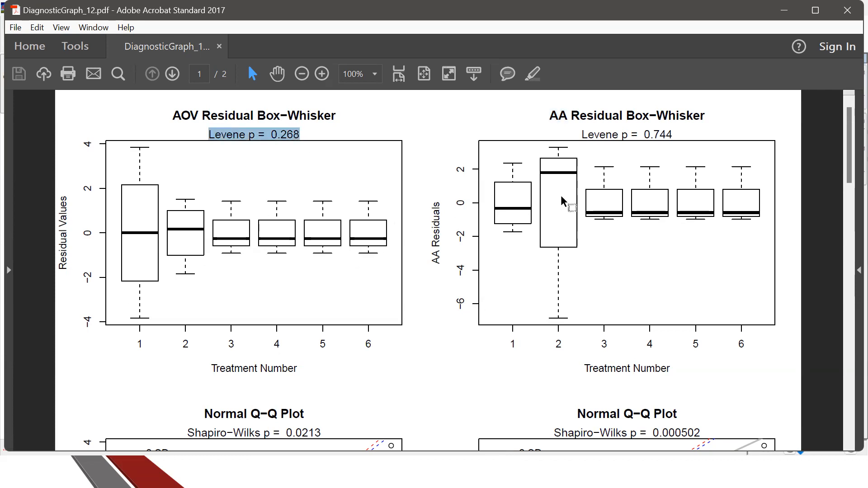
{"action": "left_click_drag", "start_coordinate": [581, 135], "coordinate": [688, 137]}
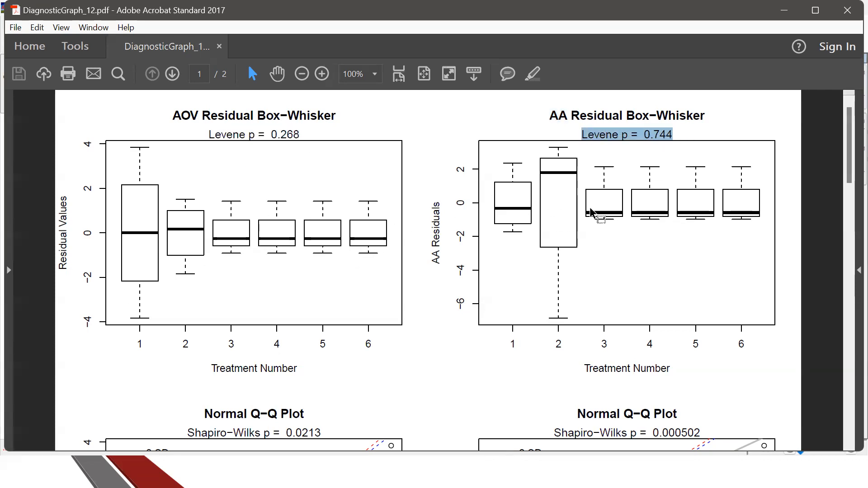
- Compare the AOV and AA Normal Q-Q plots for column 12 with their Shapiro-Wilks p-values
{"action": "scroll", "coordinate": [524, 202], "scroll_direction": "down", "scroll_amount": 1}
{"action": "scroll", "coordinate": [524, 203], "scroll_direction": "down", "scroll_amount": 4}
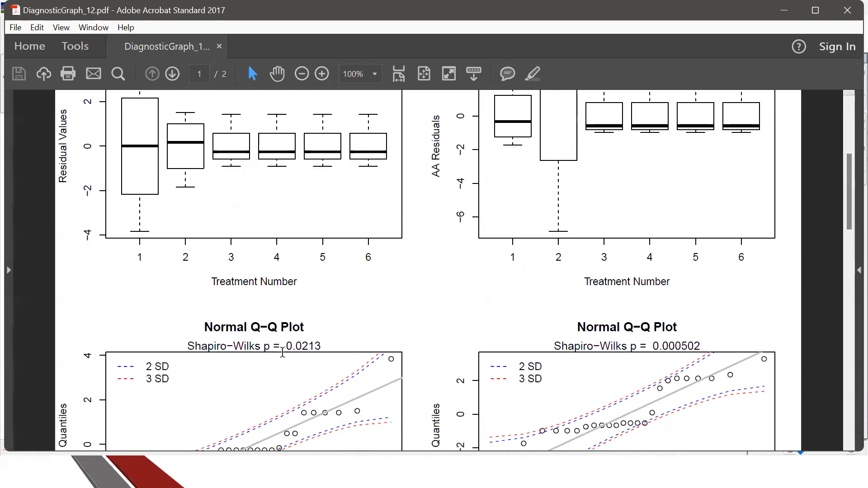
{"action": "left_click_drag", "start_coordinate": [326, 346], "coordinate": [234, 347]}
{"action": "scroll", "coordinate": [321, 276], "scroll_direction": "down", "scroll_amount": 2}
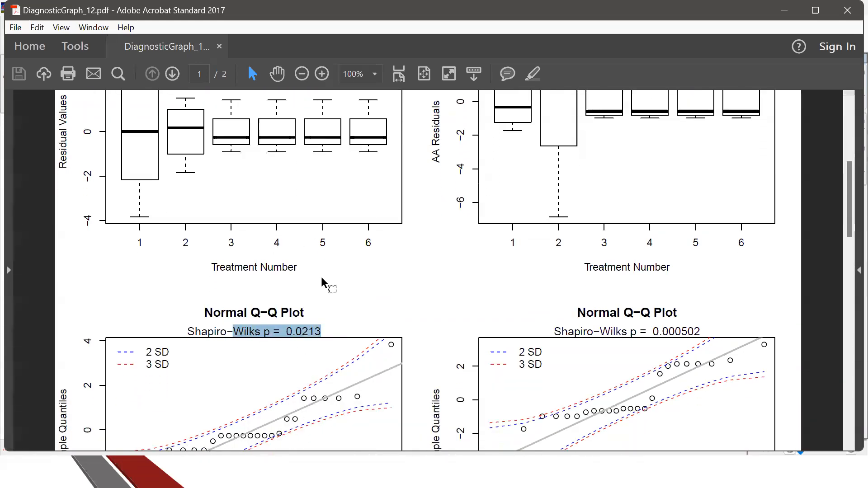
{"action": "scroll", "coordinate": [354, 229], "scroll_direction": "down", "scroll_amount": 2}
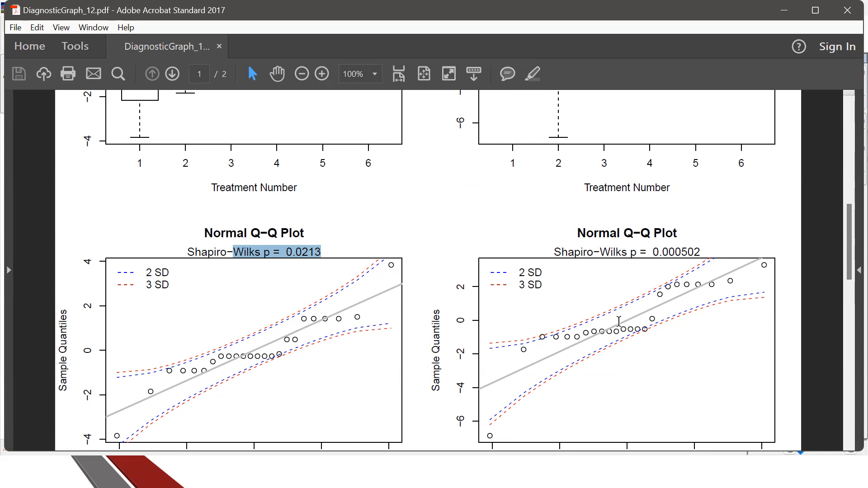
{"action": "left_click_drag", "start_coordinate": [580, 251], "coordinate": [678, 252]}
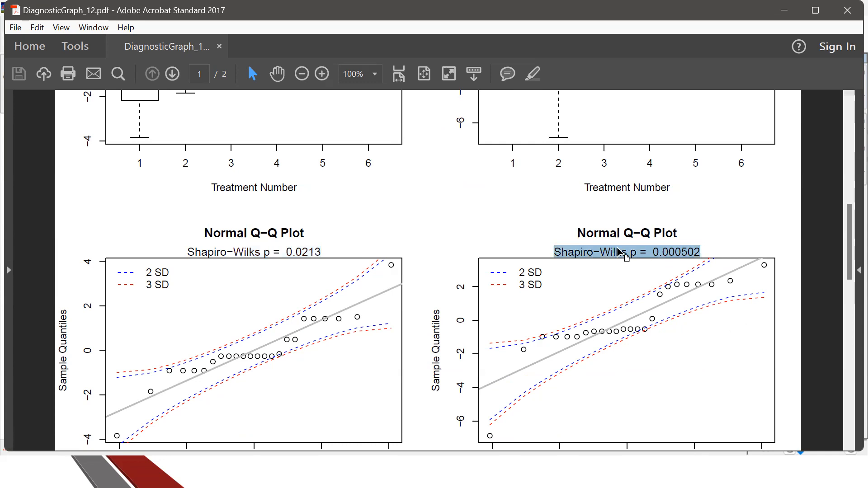
- Compare the AOV and AA Spread-Location plots and residual histograms for column 12, and close the graph document
{"action": "scroll", "coordinate": [461, 241], "scroll_direction": "down", "scroll_amount": 10}
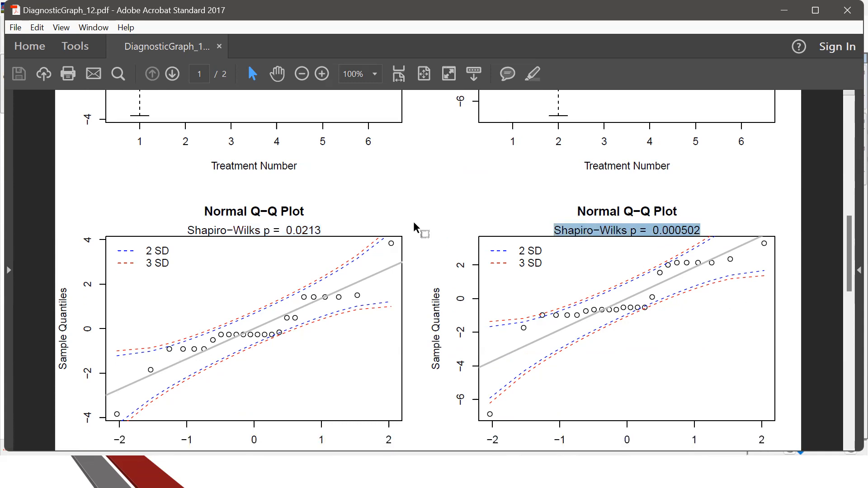
{"action": "scroll", "coordinate": [437, 226], "scroll_direction": "down", "scroll_amount": 2}
{"action": "scroll", "coordinate": [436, 217], "scroll_direction": "up", "scroll_amount": 3}
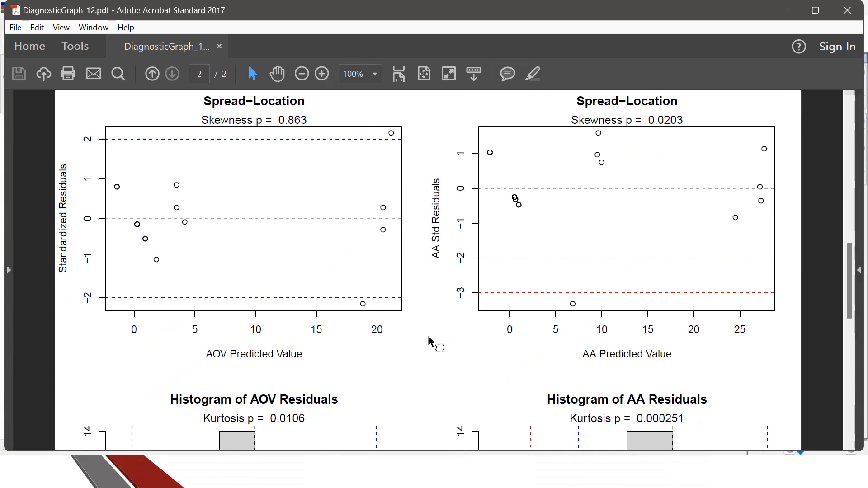
{"action": "scroll", "coordinate": [389, 312], "scroll_direction": "down", "scroll_amount": 5}
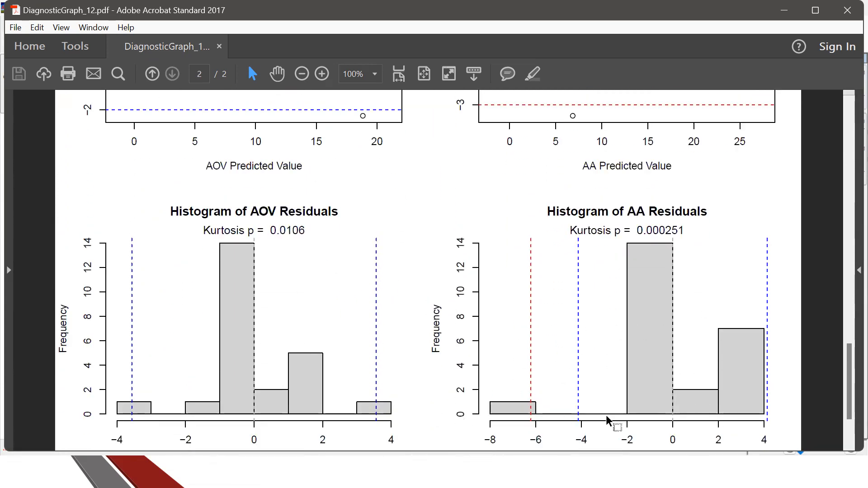
{"action": "scroll", "coordinate": [608, 335], "scroll_direction": "up", "scroll_amount": 12}
{"action": "scroll", "coordinate": [593, 326], "scroll_direction": "down", "scroll_amount": 8}
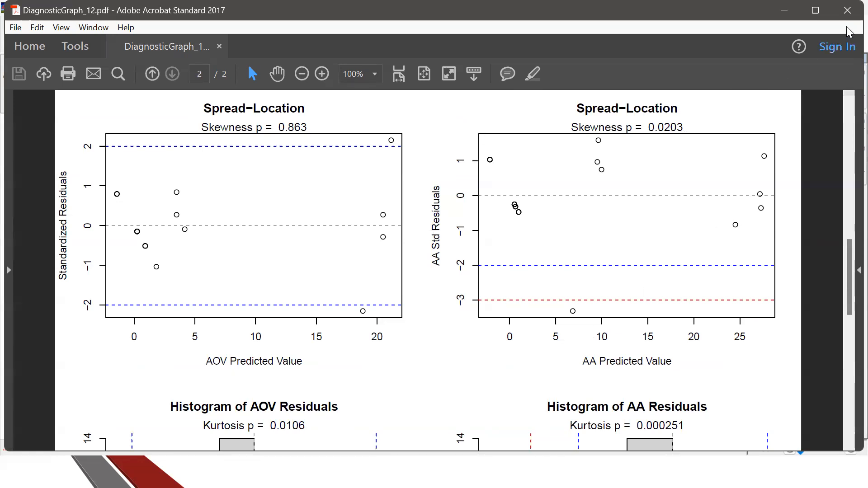
{"action": "left_click", "coordinate": [847, 10]}
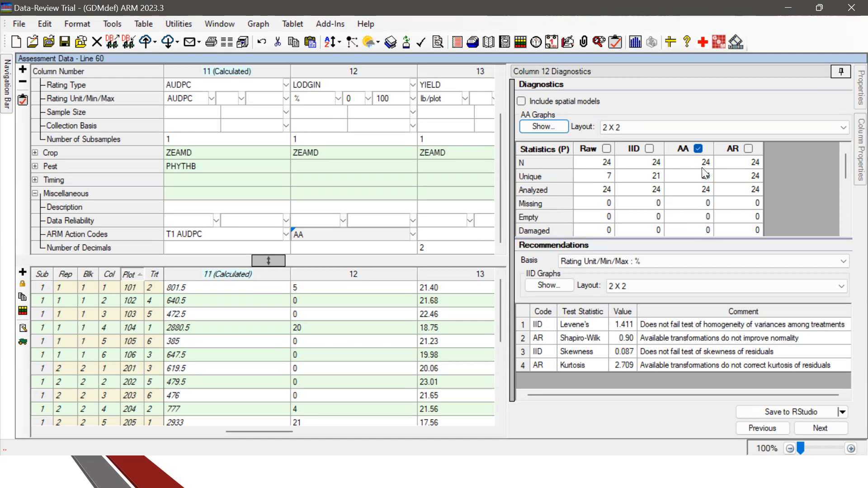
- Review column 12's test statistics and apply the AR action code from its Shapiro-Wilk recommendation
{"action": "scroll", "coordinate": [698, 222], "scroll_direction": "down", "scroll_amount": 4}
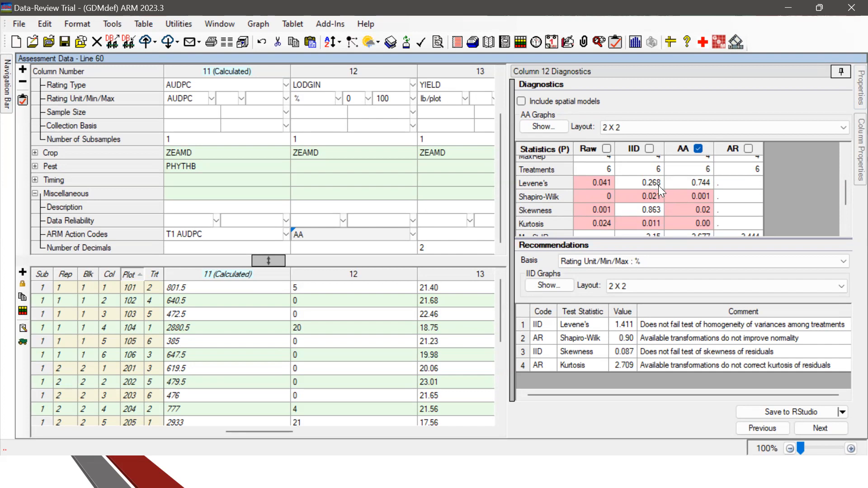
{"action": "left_click", "coordinate": [549, 343]}
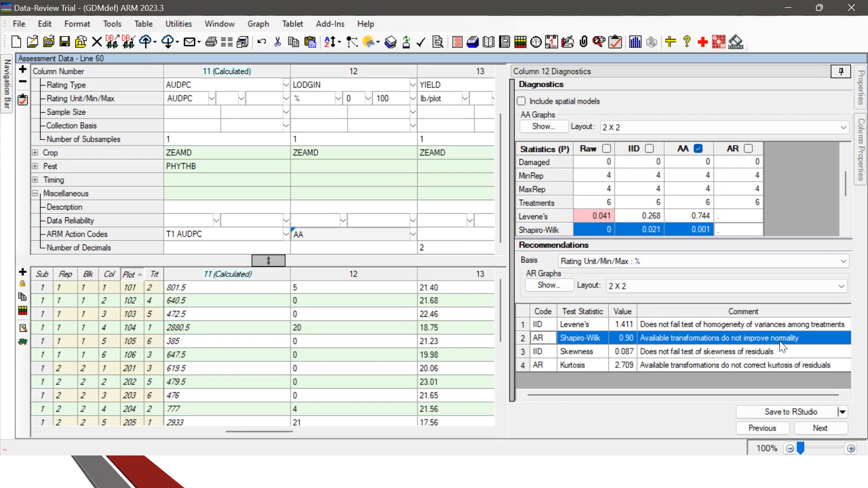
{"action": "double_click", "coordinate": [544, 339]}
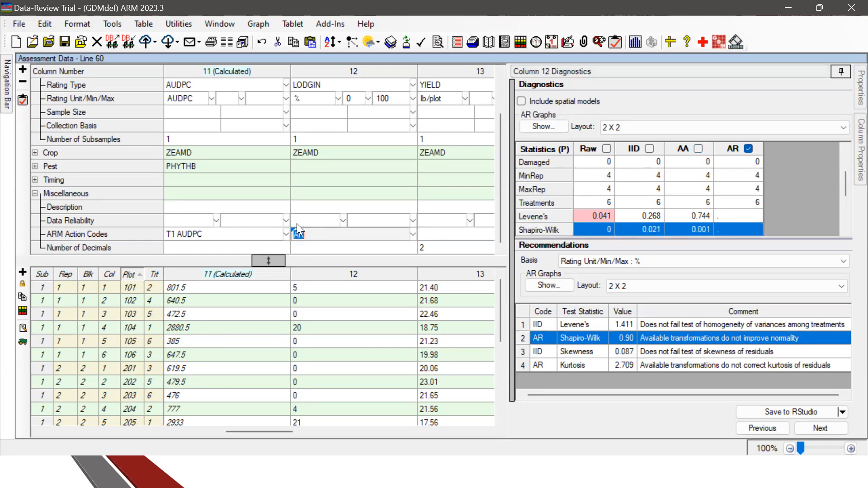
- Look up the description of the AR code in the ARM Action Codes list for column 12, and close the list without changes
{"action": "left_click", "coordinate": [332, 303]}
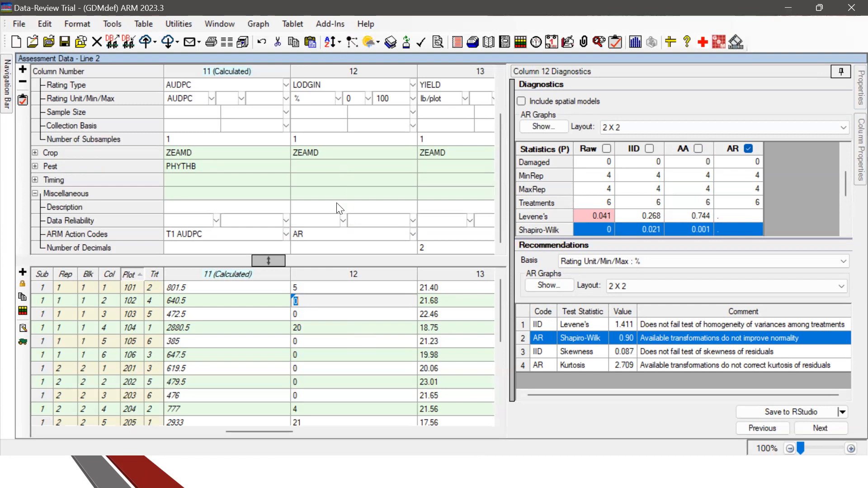
{"action": "left_click", "coordinate": [319, 233]}
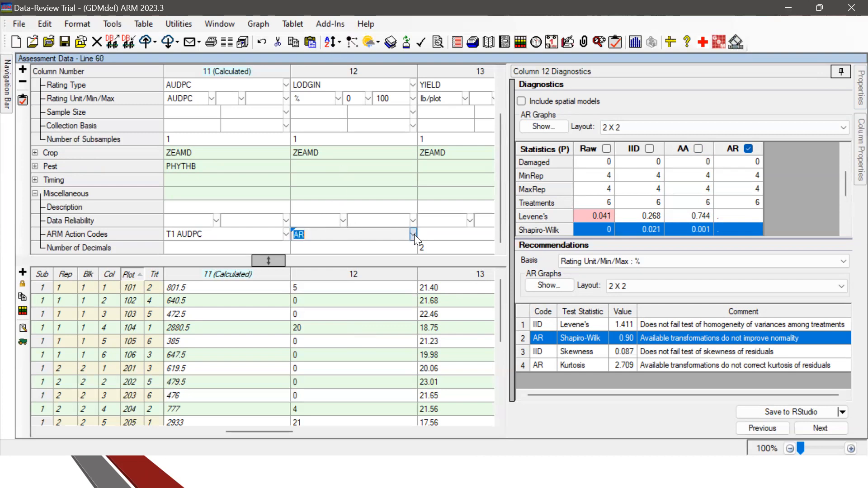
{"action": "left_click", "coordinate": [413, 235]}
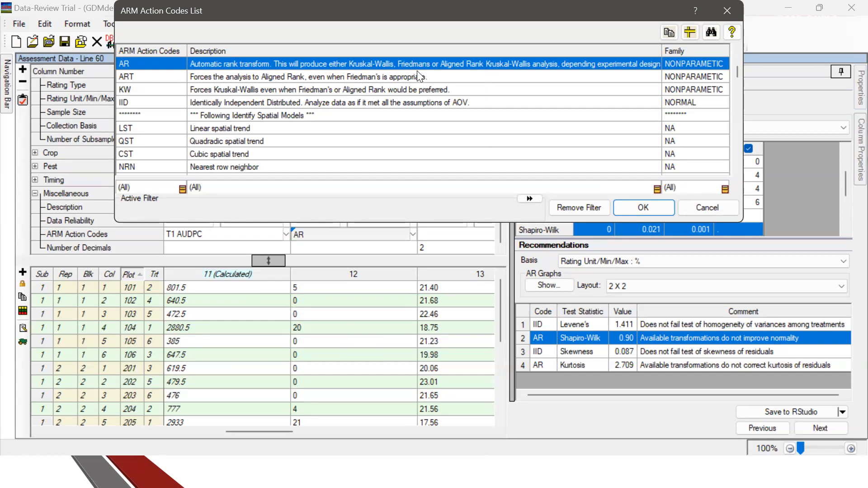
{"action": "left_click", "coordinate": [708, 208]}
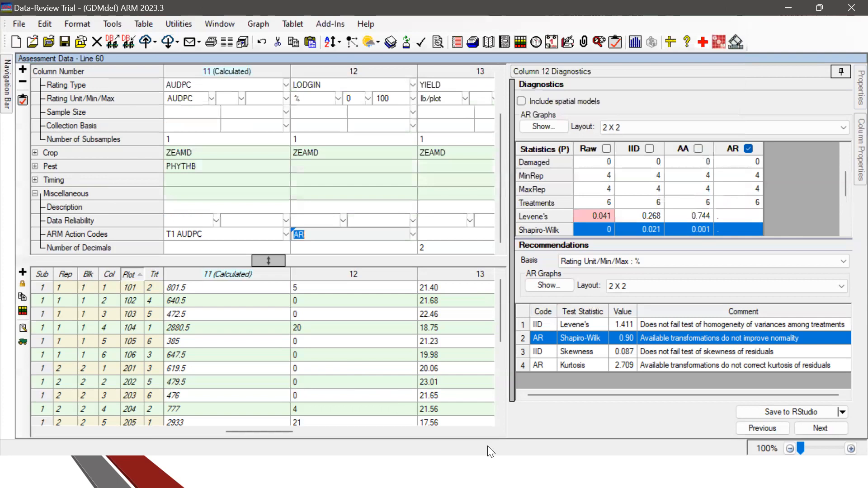
- Check the recommendations for the YIELD column 13, and apply the Levene's AR recommendation to the MOICON column 14
{"action": "left_click", "coordinate": [464, 307]}
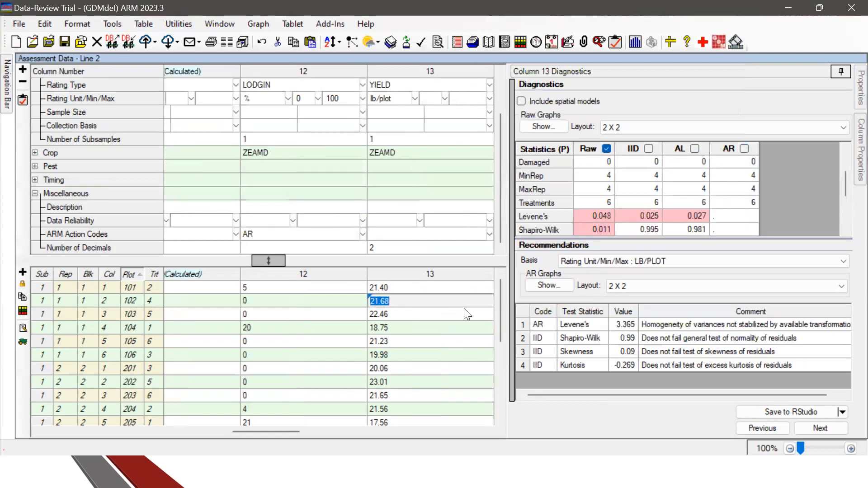
{"action": "double_click", "coordinate": [546, 325]}
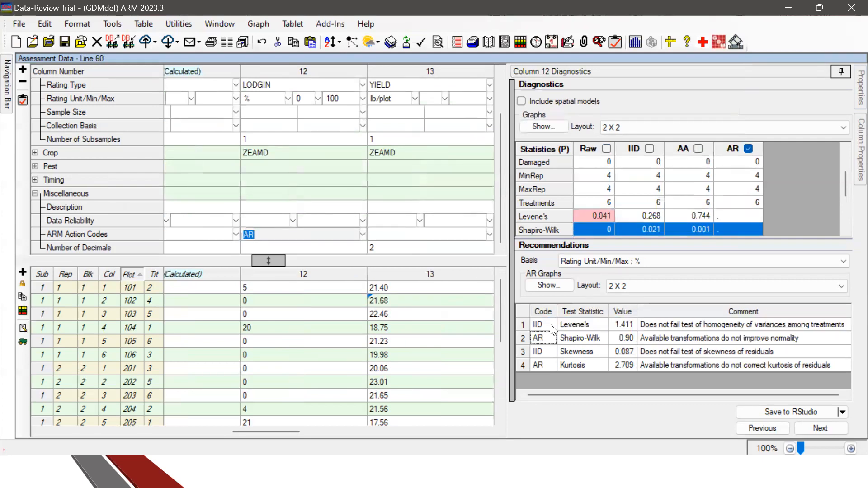
{"action": "left_click", "coordinate": [825, 432]}
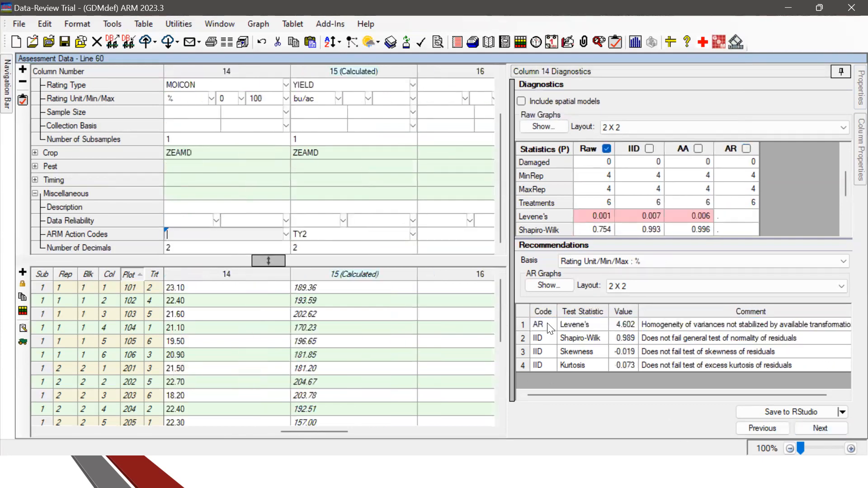
{"action": "double_click", "coordinate": [559, 326]}
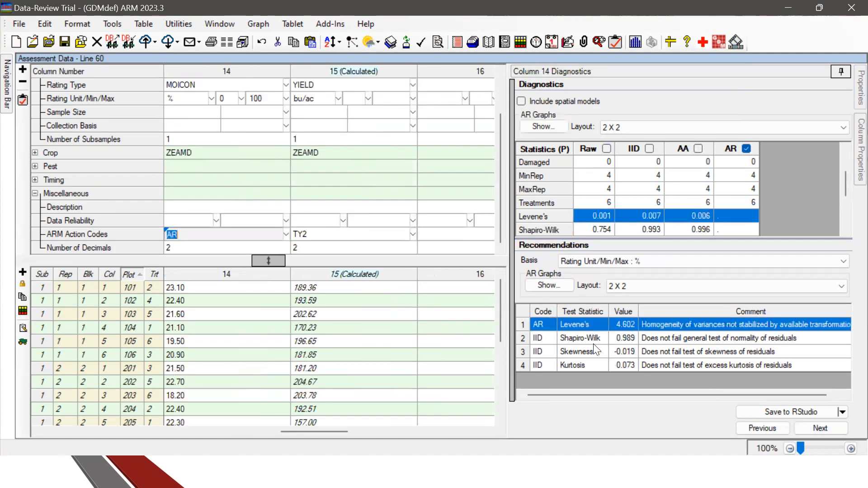
- Add the IID code from the Levene's recommendation after TY2 in column 15's action codes, and check the combined entry
{"action": "left_click", "coordinate": [358, 235]}
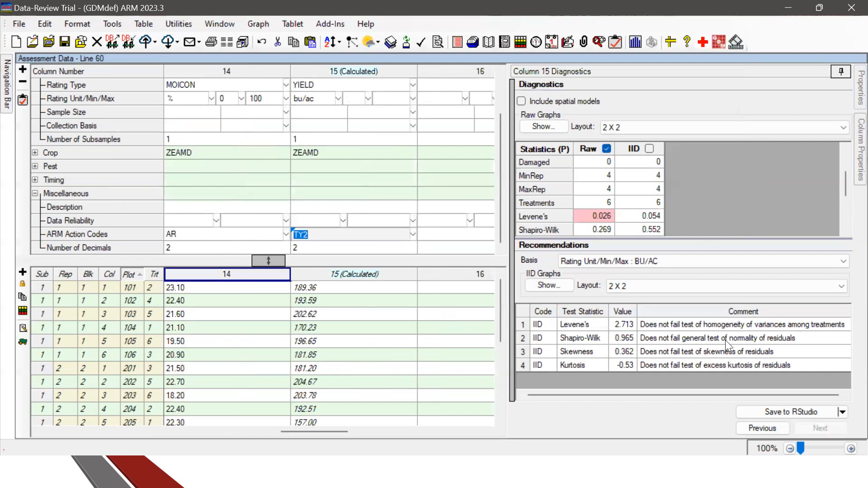
{"action": "double_click", "coordinate": [623, 324]}
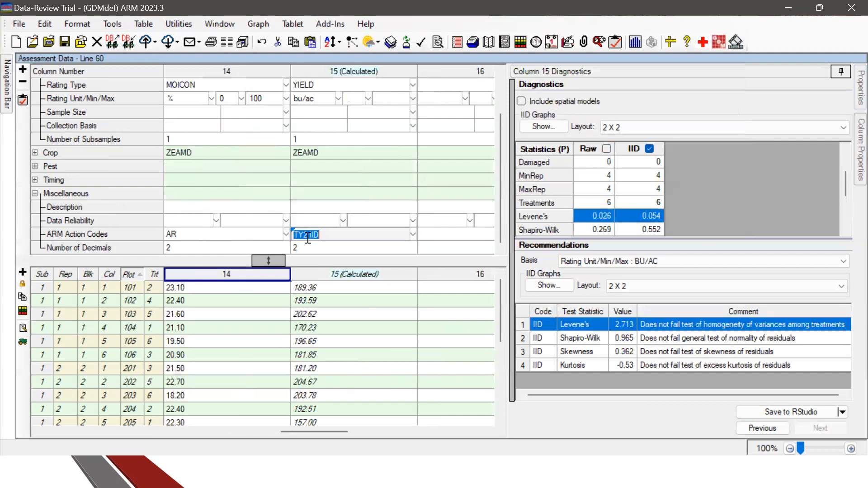
{"action": "left_click_drag", "start_coordinate": [307, 235], "coordinate": [288, 233]}
{"action": "scroll", "coordinate": [313, 171], "scroll_direction": "up", "scroll_amount": 1}
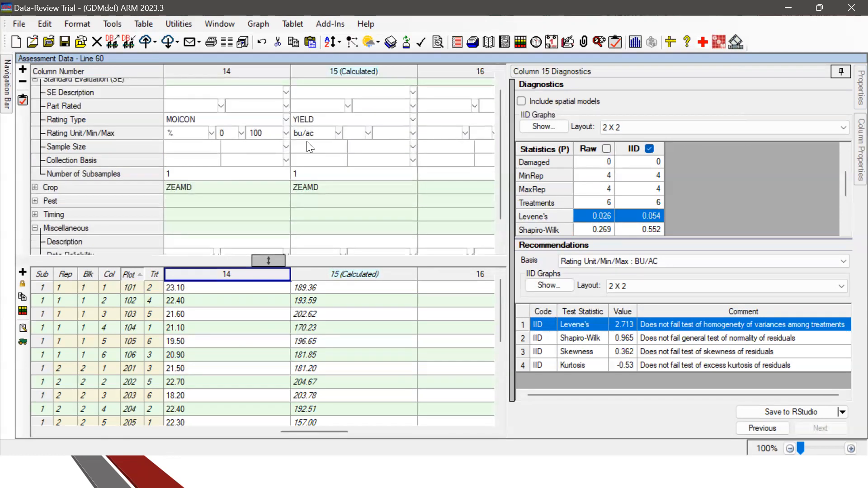
{"action": "scroll", "coordinate": [310, 147], "scroll_direction": "down", "scroll_amount": 1}
{"action": "left_click", "coordinate": [327, 234]}
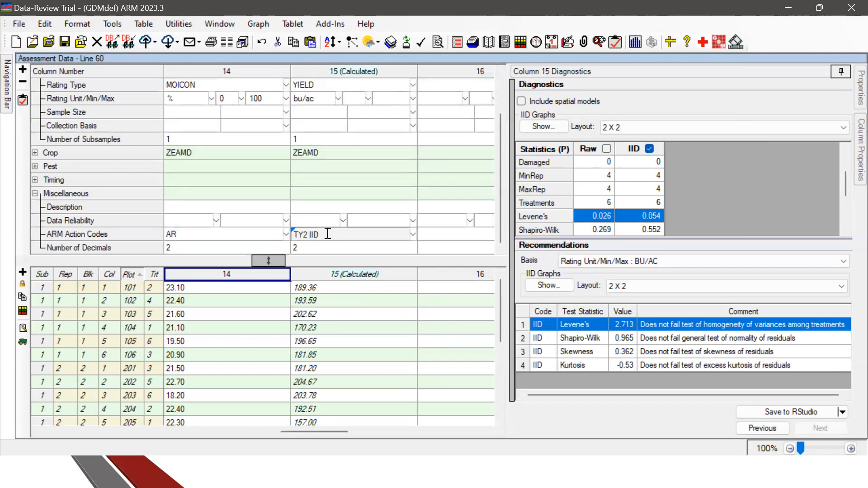
- Include spatial models in column 15's diagnostics, and examine the AIC statistics behind the QST spatial model recommendation
{"action": "left_click_drag", "start_coordinate": [328, 233], "coordinate": [293, 234]}
{"action": "left_click", "coordinate": [554, 104]}
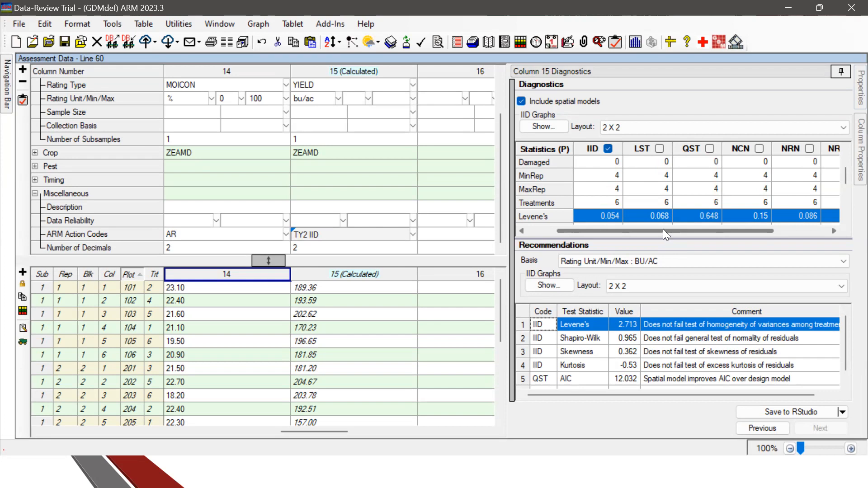
{"action": "left_click_drag", "start_coordinate": [663, 230], "coordinate": [611, 224]}
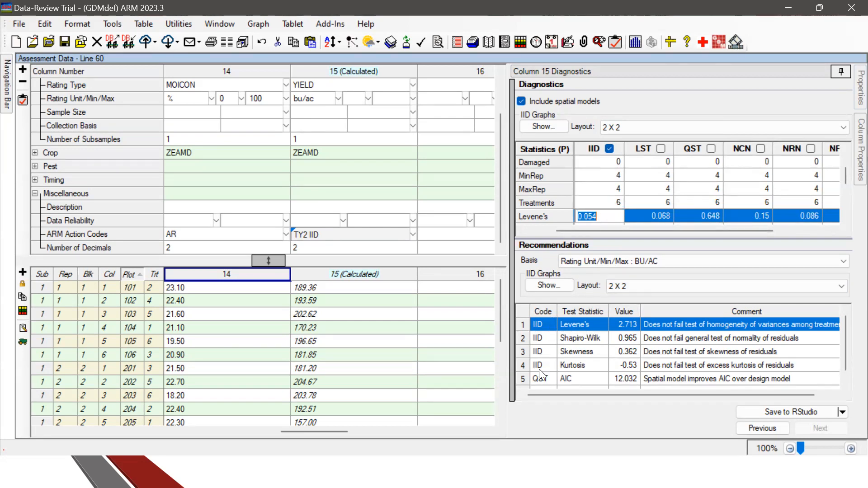
{"action": "scroll", "coordinate": [542, 320], "scroll_direction": "down", "scroll_amount": 1}
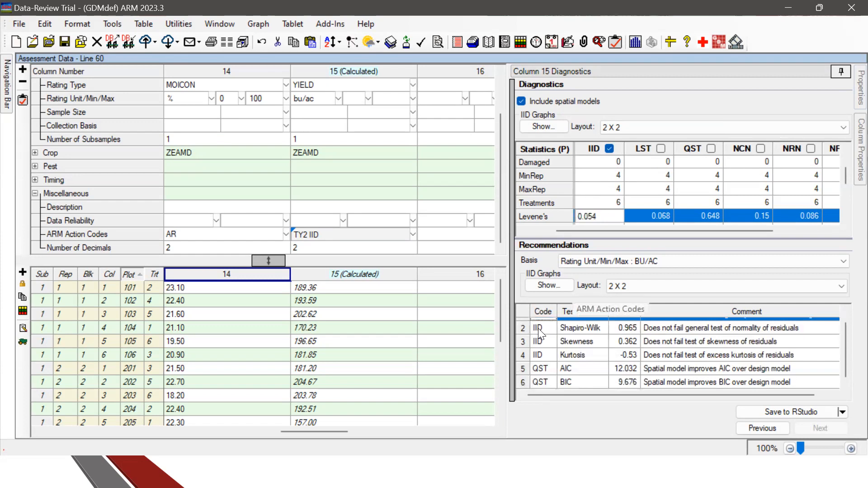
{"action": "left_click", "coordinate": [545, 373]}
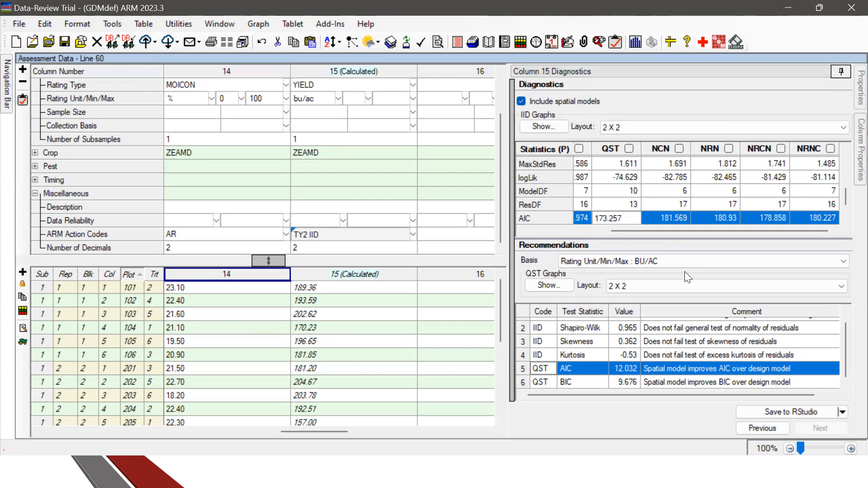
- View the export format options for saving column 15's diagnostics, and close the list without choosing one
{"action": "left_click", "coordinate": [842, 412]}
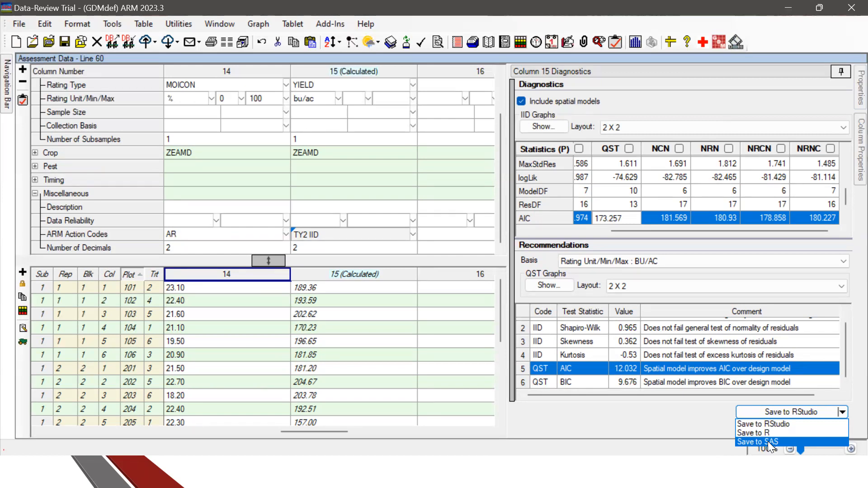
{"action": "left_click", "coordinate": [846, 422]}
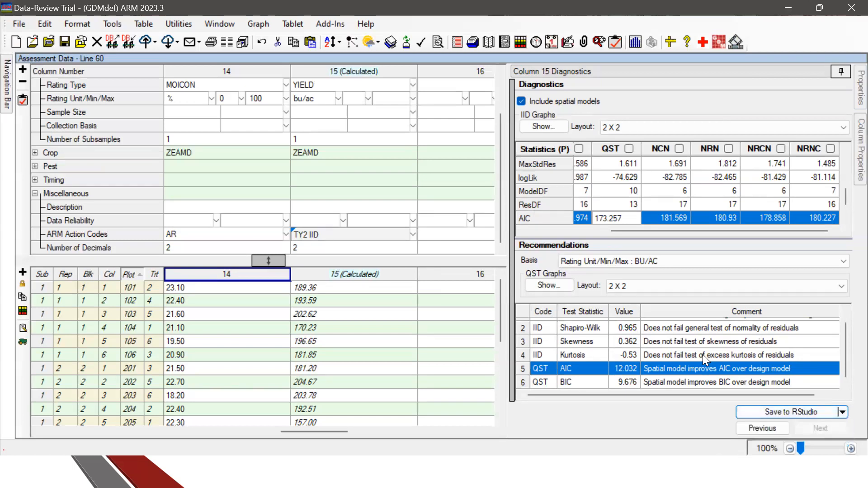